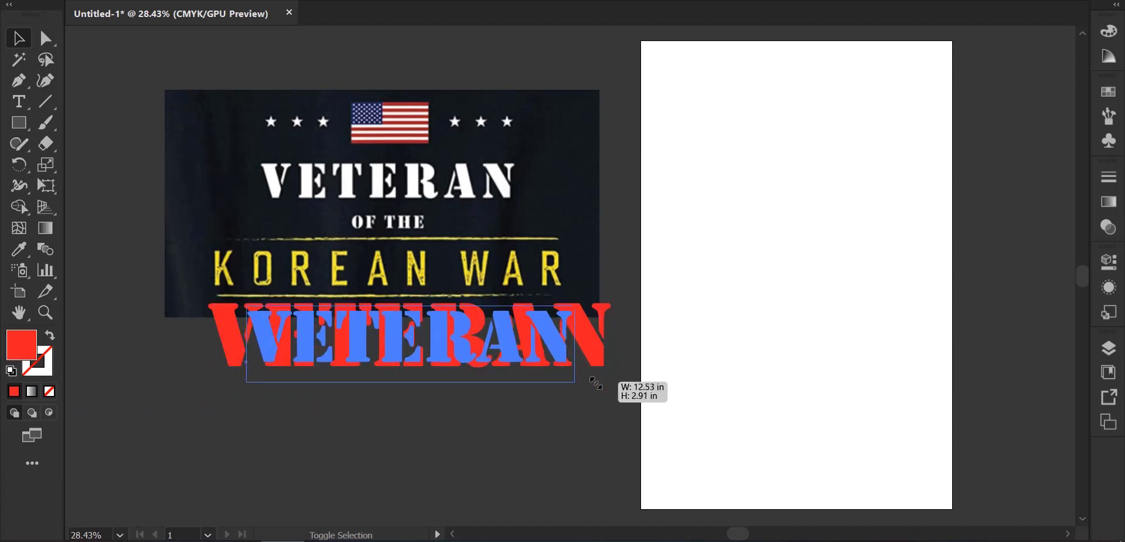
Move the red VETERAN text onto the reference's white VETERAN line and scale it down to about the same letter height
drag(509, 326, 493, 177)
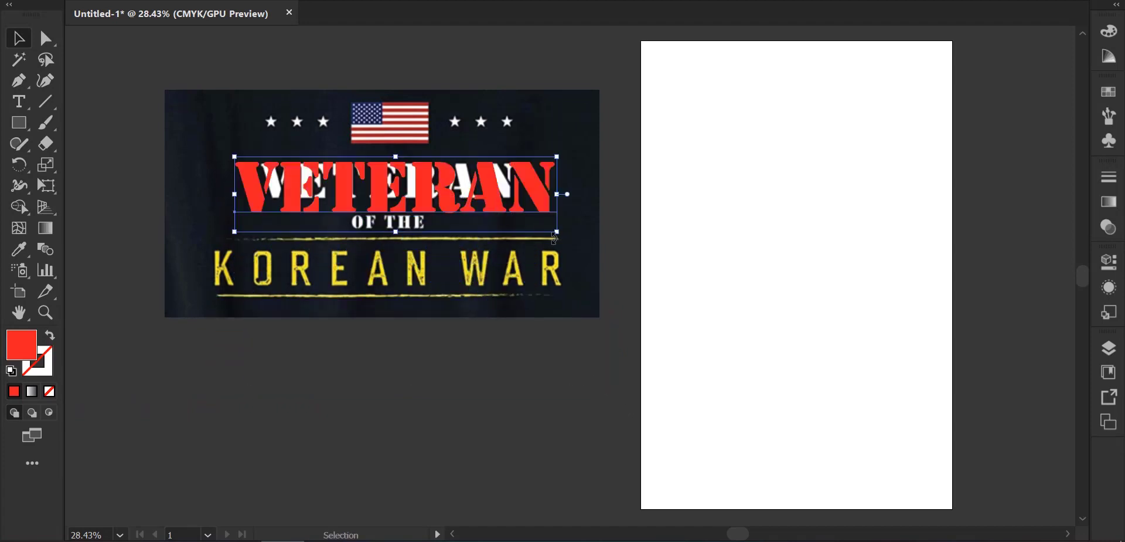
drag(557, 234, 499, 218)
drag(452, 186, 422, 177)
scroll(430, 188, up, 1)
drag(475, 210, 474, 209)
drag(422, 174, 421, 181)
scroll(430, 187, up, 1)
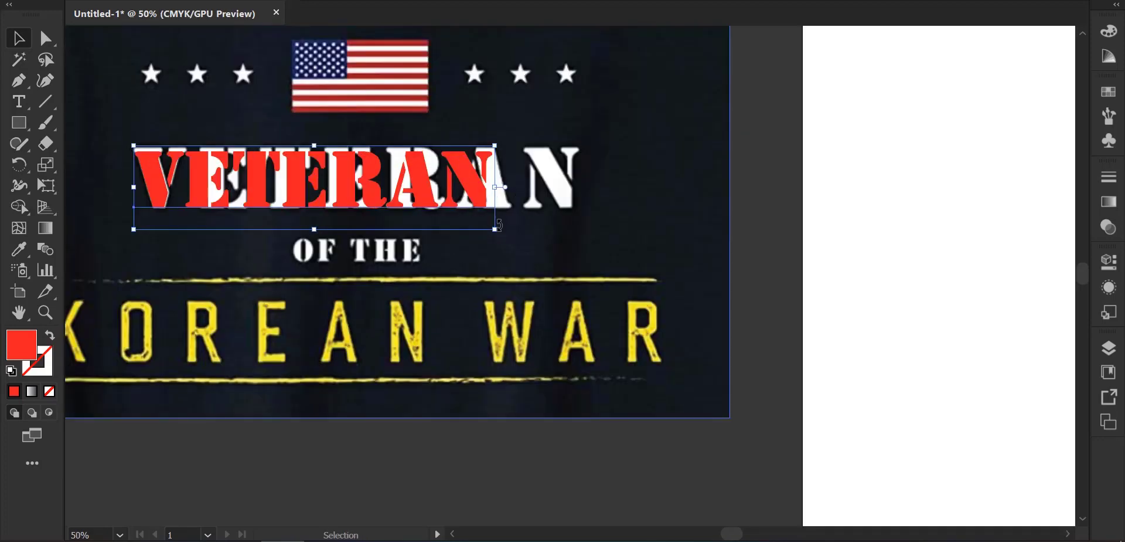
Fine-tune the VETERAN text's position and stretch its height and width to cover the reference lettering
drag(497, 234, 503, 232)
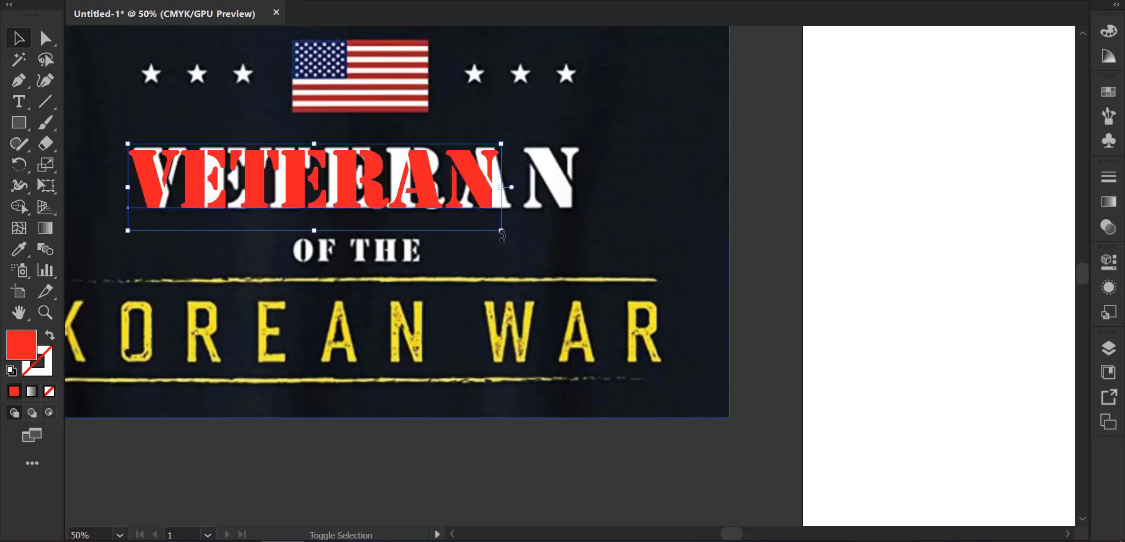
drag(357, 174, 362, 169)
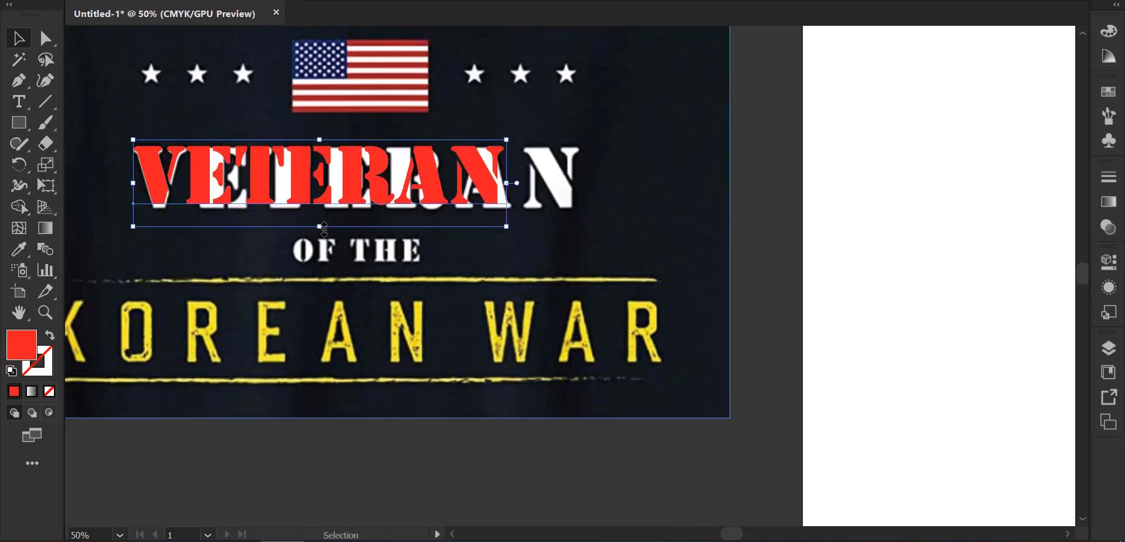
mouse_move(324, 229)
mouse_down()
mouse_move(326, 250)
mouse_move(324, 235)
mouse_up()
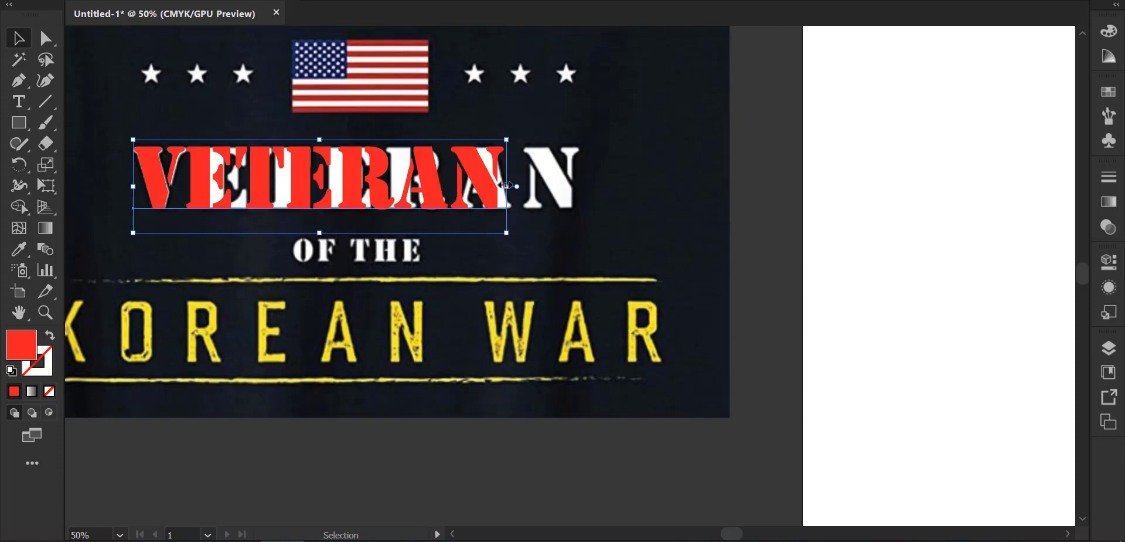
drag(507, 185, 585, 191)
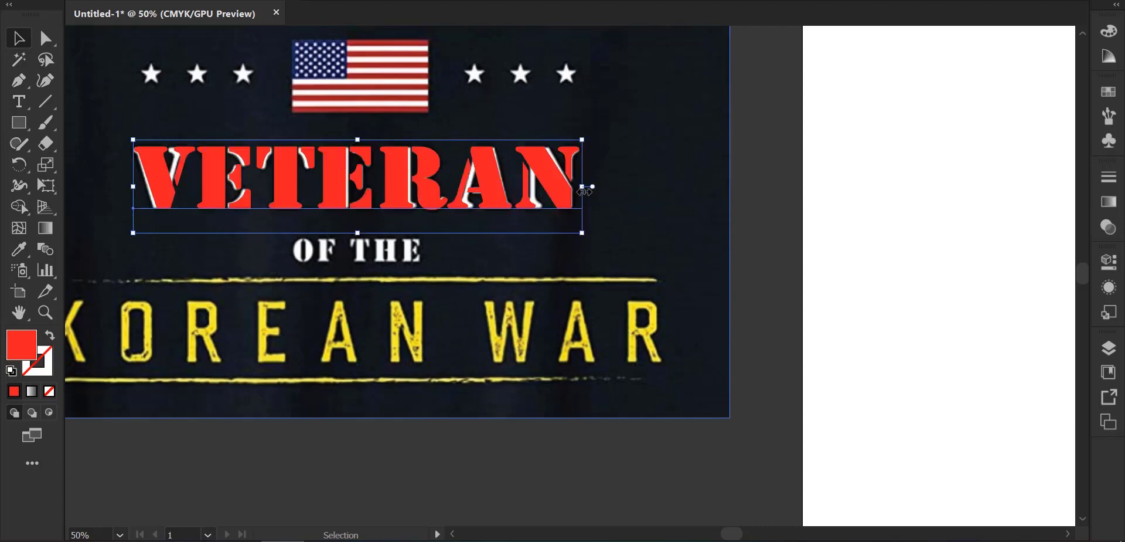
drag(133, 186, 134, 186)
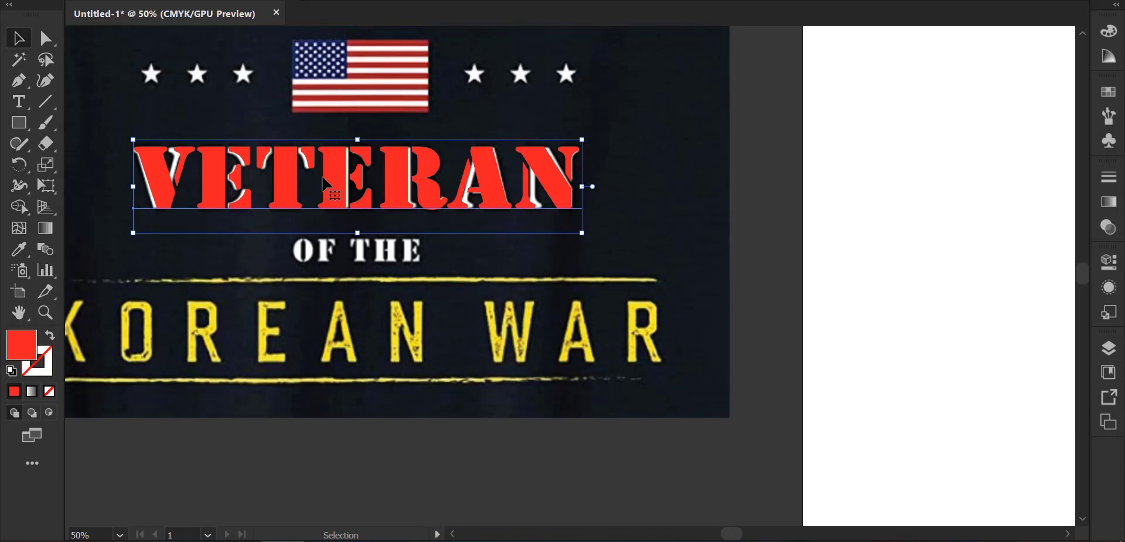
Add the text "OF THE" as a new text object below the reference image
click(19, 101)
scroll(339, 438, down, 1)
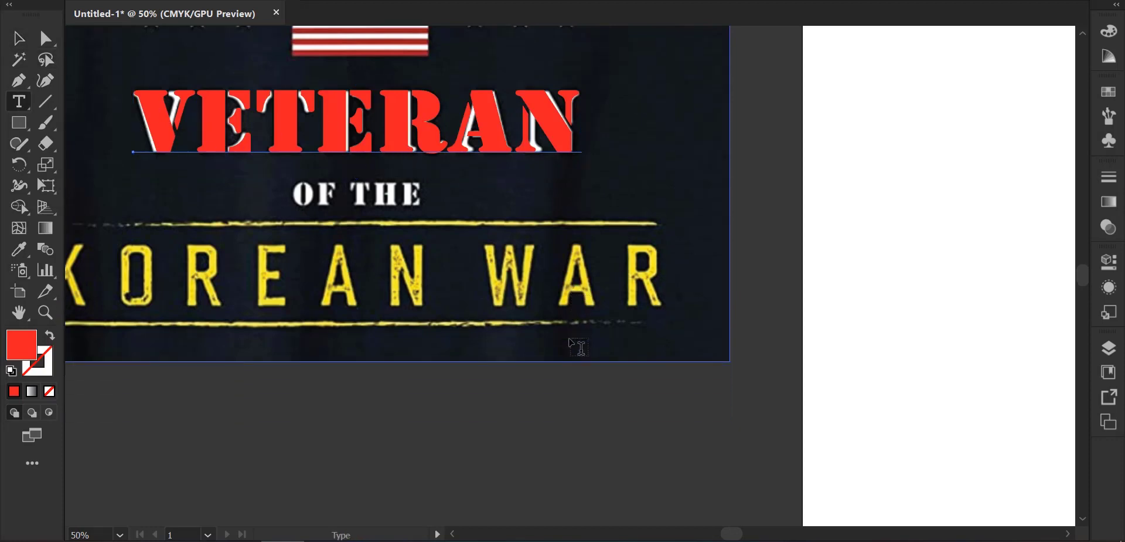
click(339, 435)
text(O)
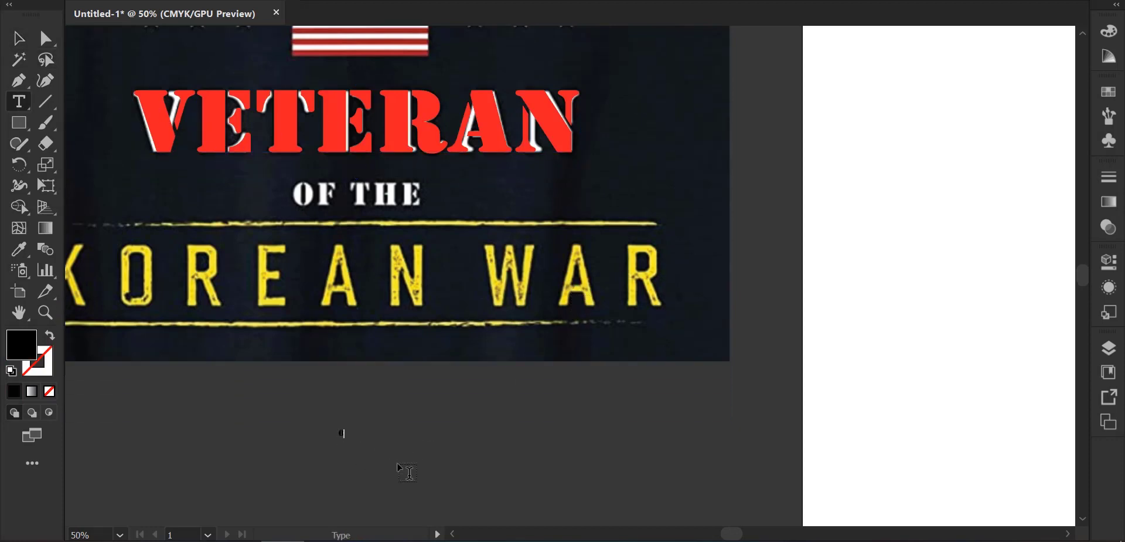
text(F THE)
click(18, 38)
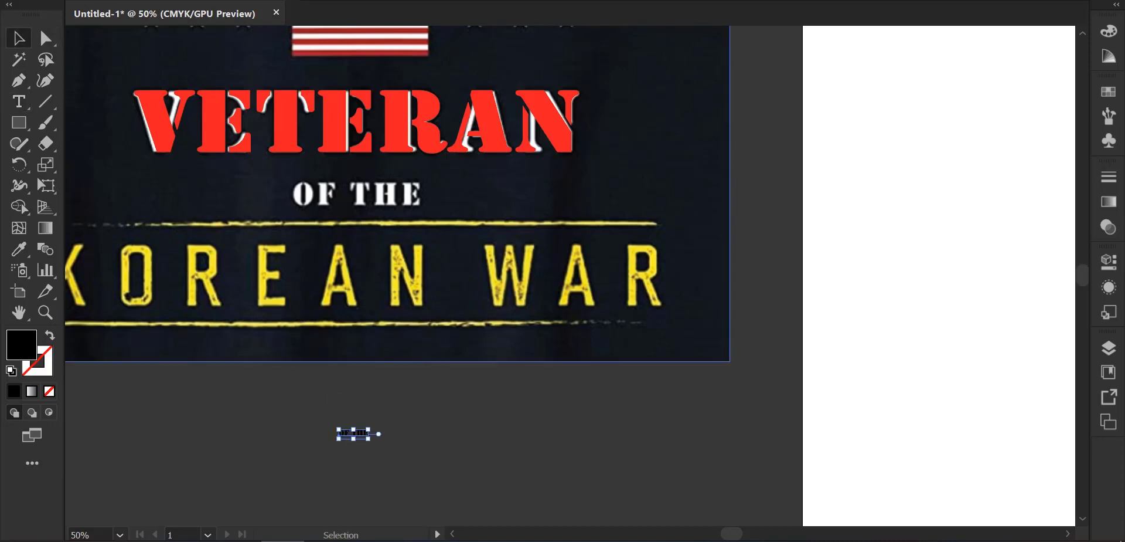
Fill the OF THE text with red and enlarge it proportionally
click(54, 1)
click(61, 15)
click(54, 1)
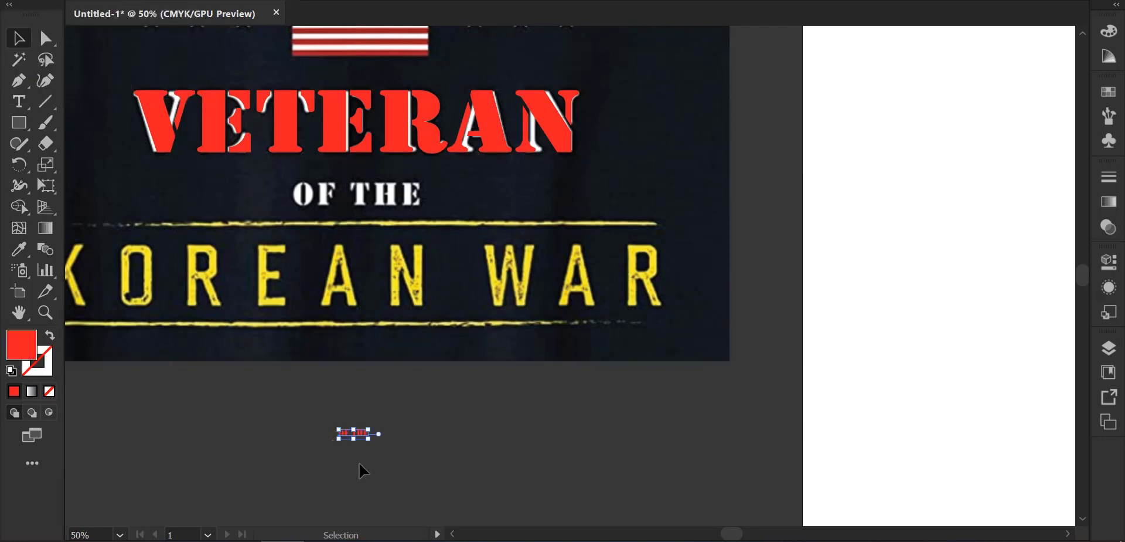
drag(368, 439, 433, 457)
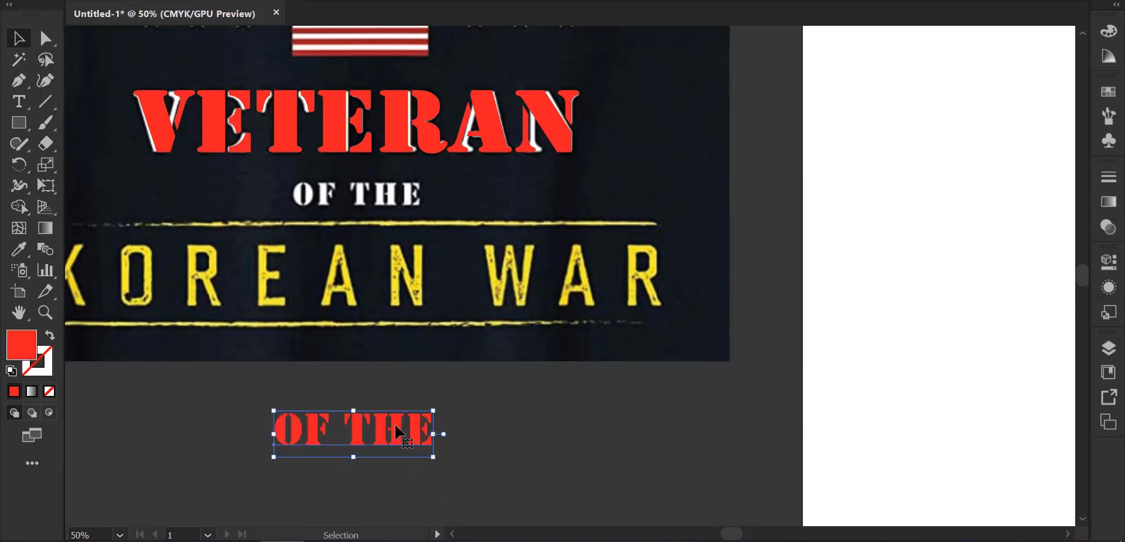
Place the OF THE text over the reference's white OF THE line and scale it to match
drag(397, 426, 424, 222)
scroll(355, 197, up, 2)
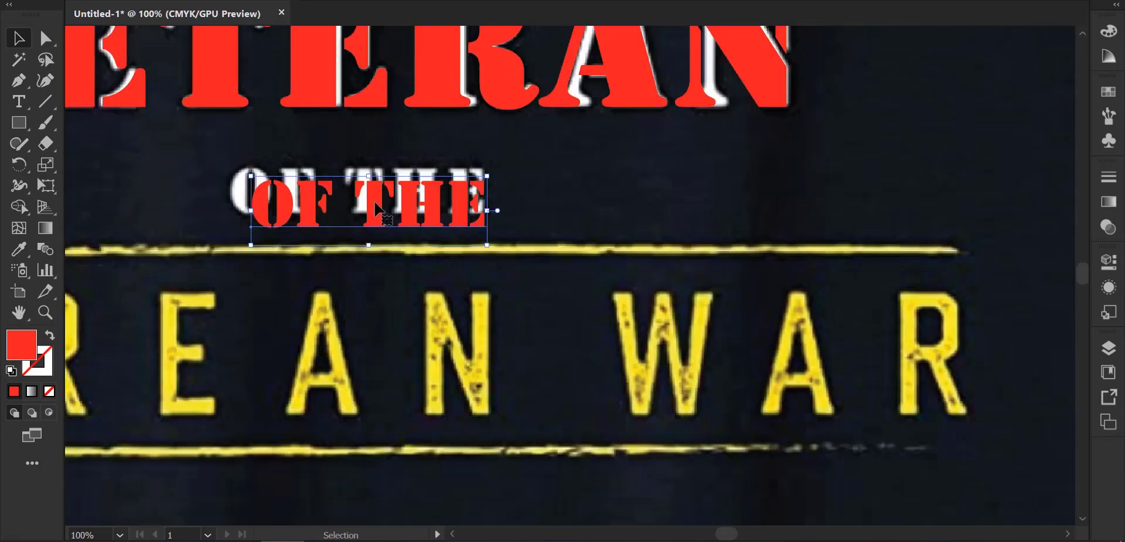
drag(367, 198, 346, 184)
drag(465, 197, 489, 203)
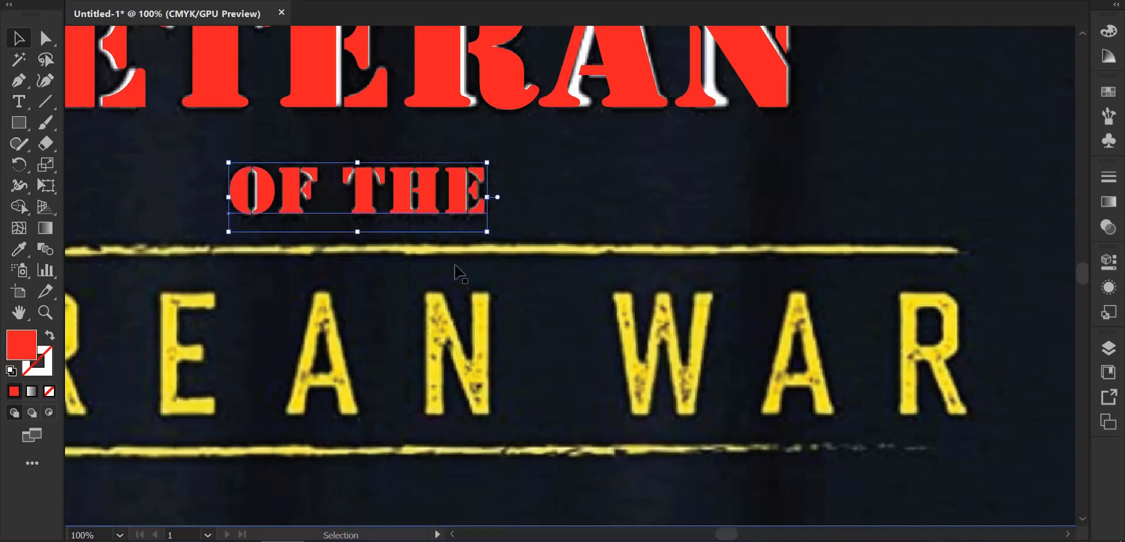
scroll(459, 260, down, 4)
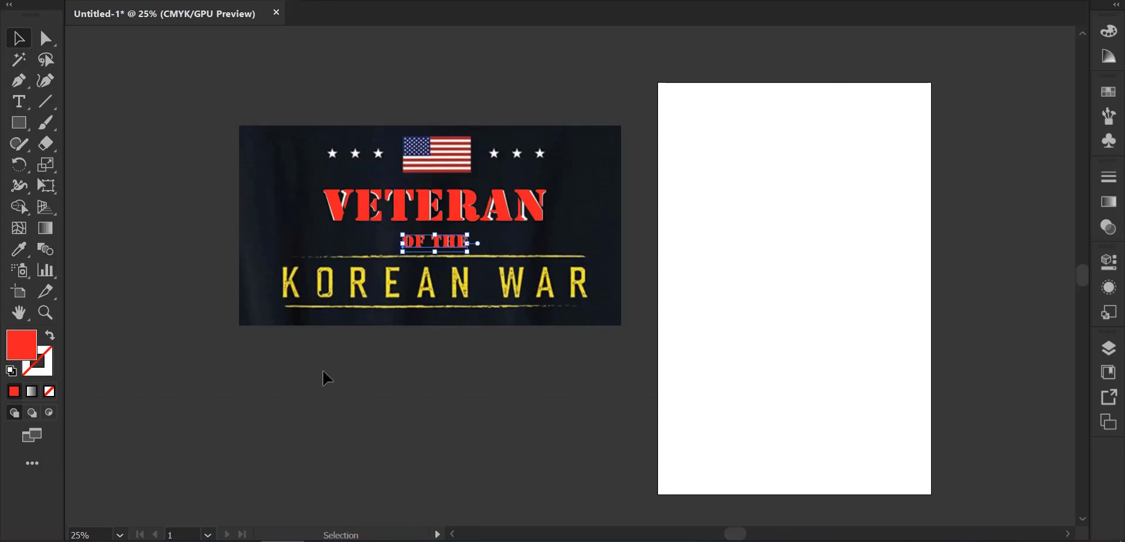
Change the OF THE text's font to Ultramagnetic Bold
click(19, 102)
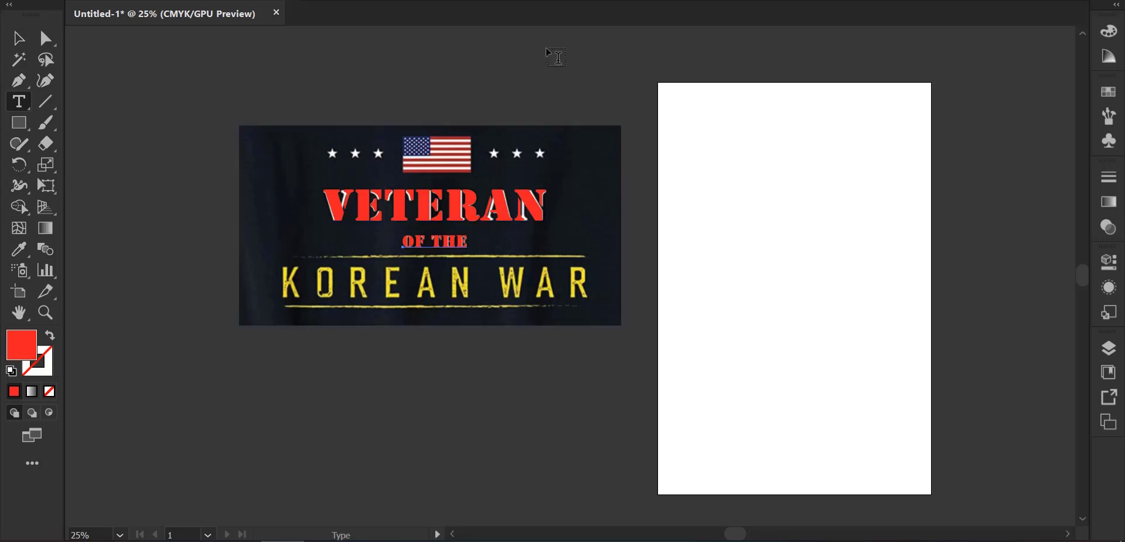
key(ctrl+t)
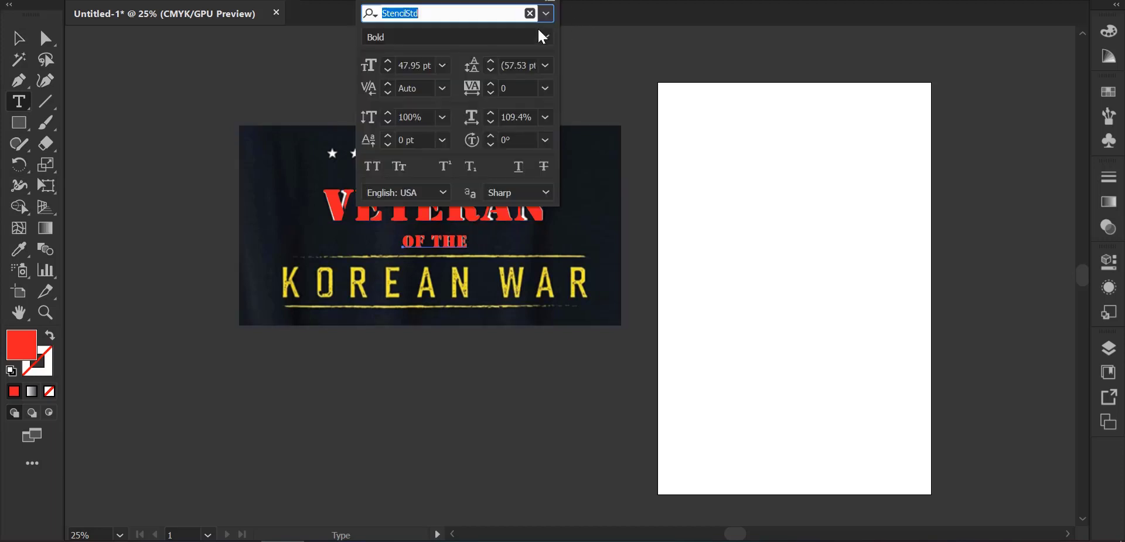
text(Ultramagnetic_Light)
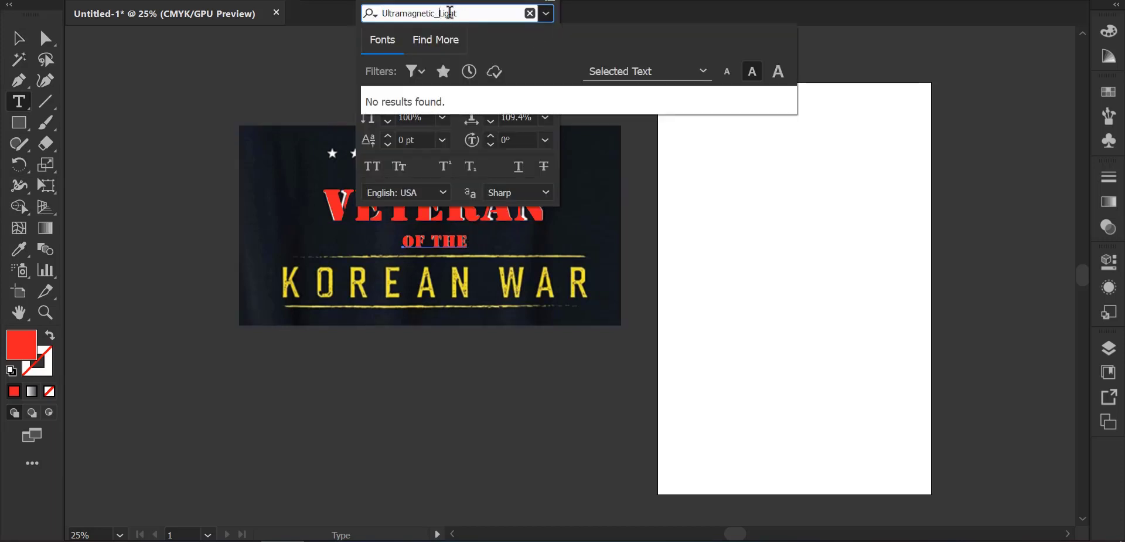
key(BackSpace)
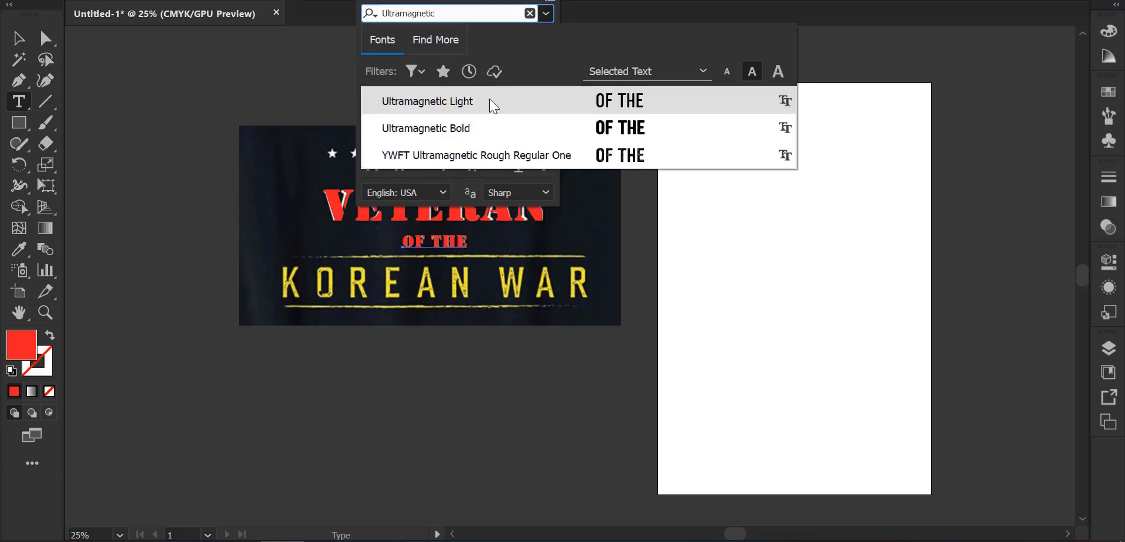
click(489, 132)
click(307, 370)
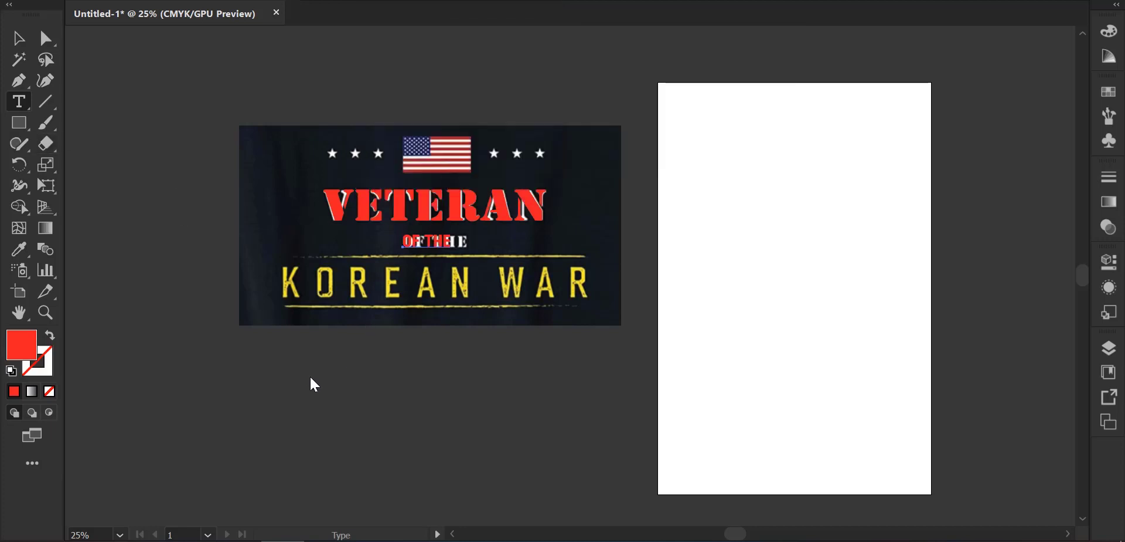
Add a new text object reading KOREANWAR with wide letter spacing below the reference image
click(286, 374)
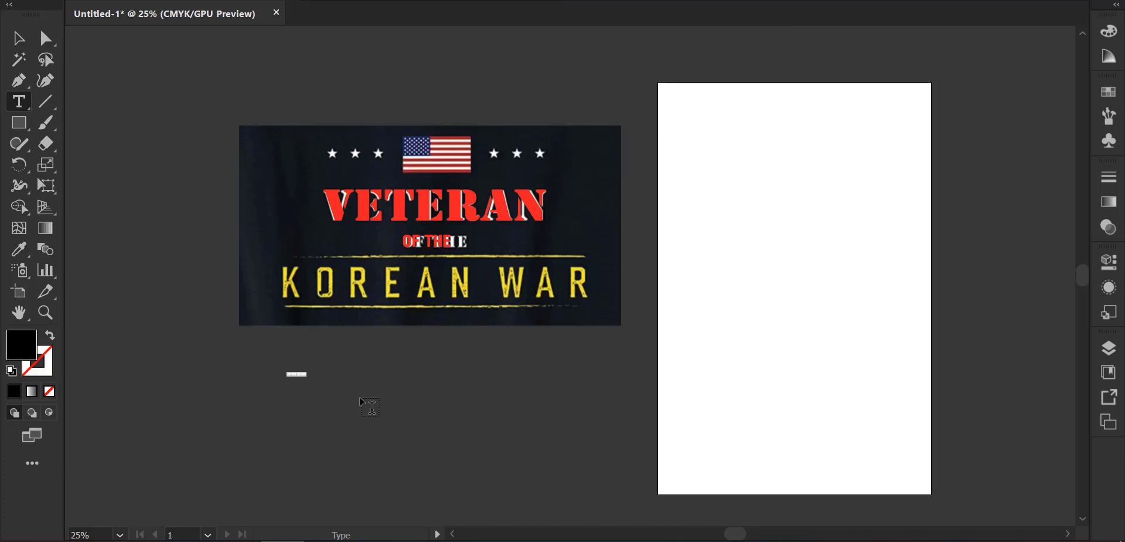
key(BackSpace)
text(KORE)
key(Escape)
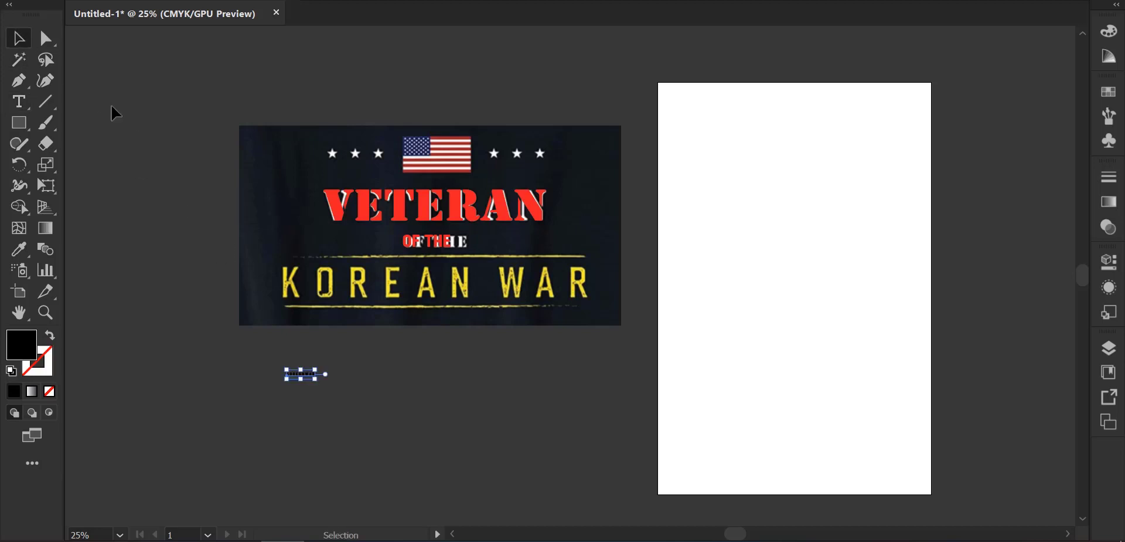
Enlarge the KOREANWAR text and align its start with the yellow KOREAN WAR line in the reference
drag(320, 383, 532, 414)
drag(384, 358, 472, 339)
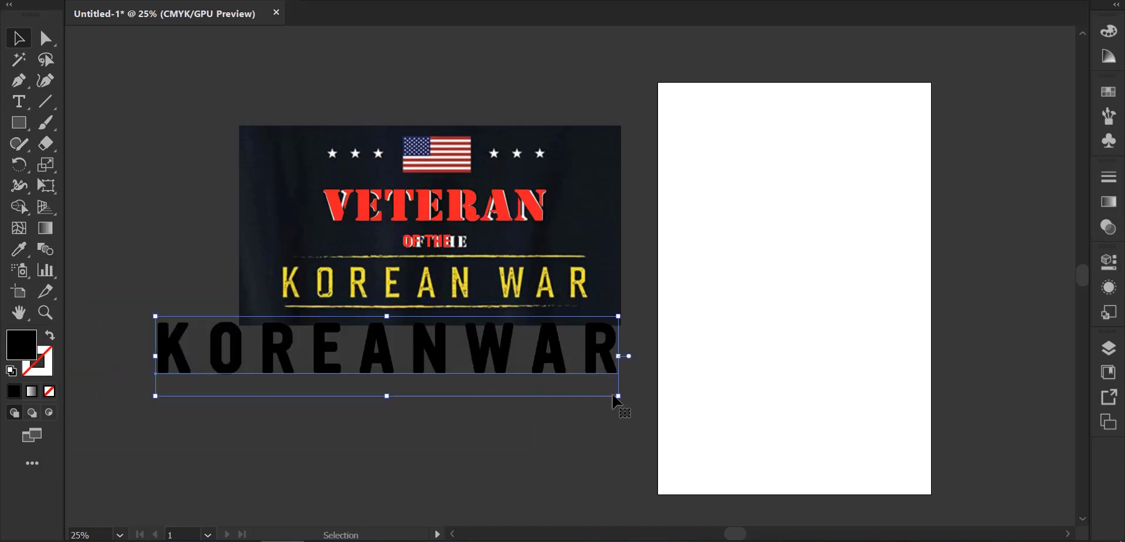
drag(620, 396, 487, 373)
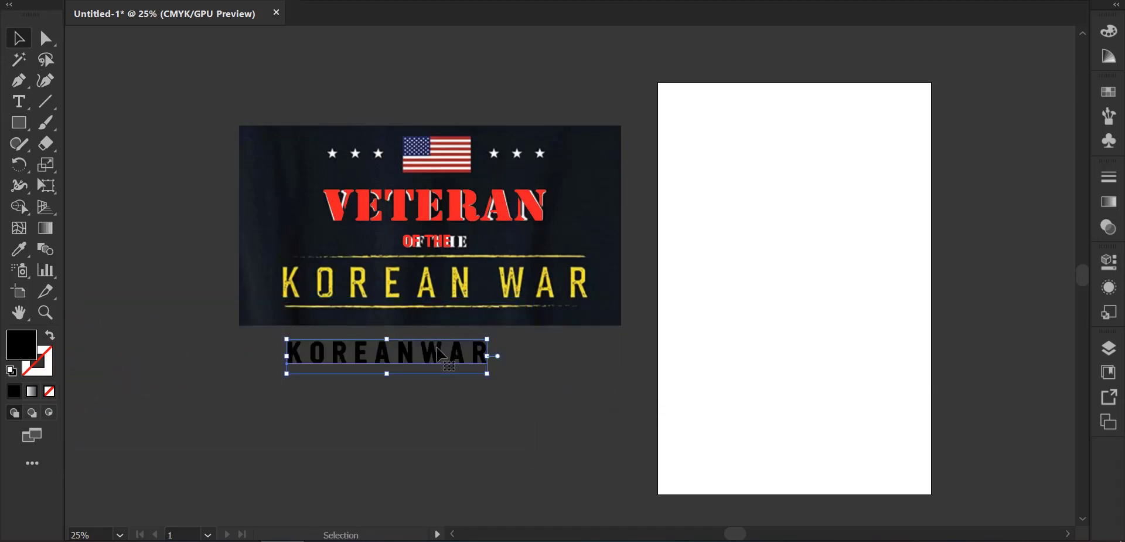
drag(431, 354, 427, 280)
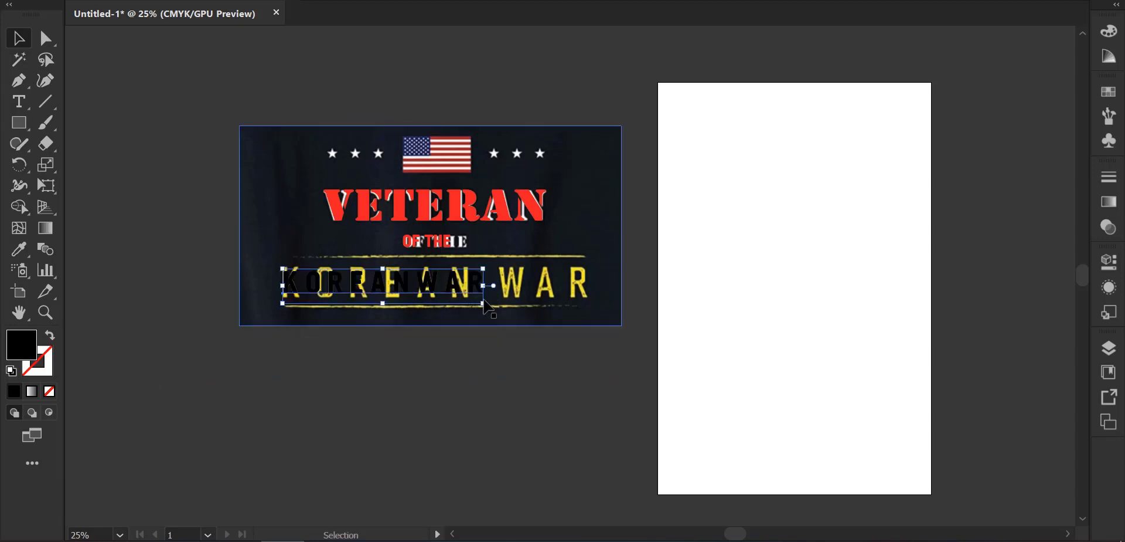
Fill the KOREANWAR text with the red swatch
click(104, 0)
click(60, 15)
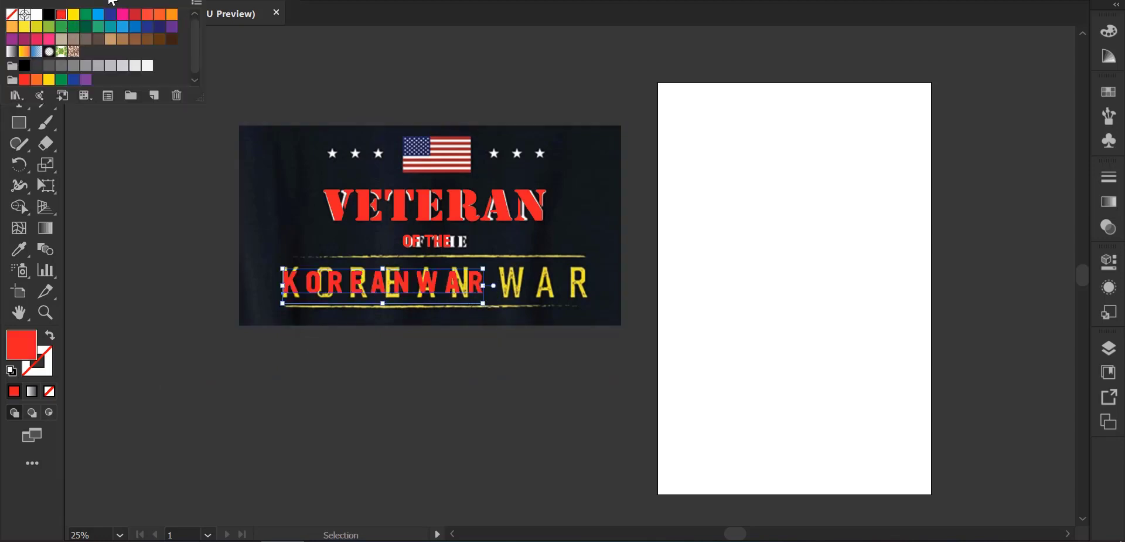
click(112, 1)
Reposition the KOREANWAR text and stretch its height and width to cover the reference's yellow lettering
scroll(361, 323, up, 1)
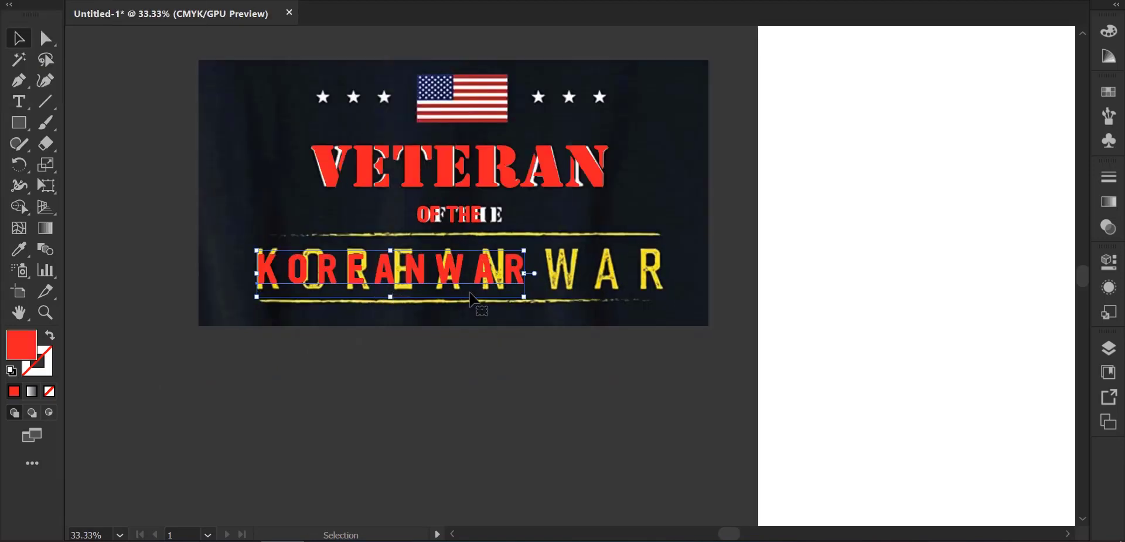
alt+drag(526, 297, 529, 298)
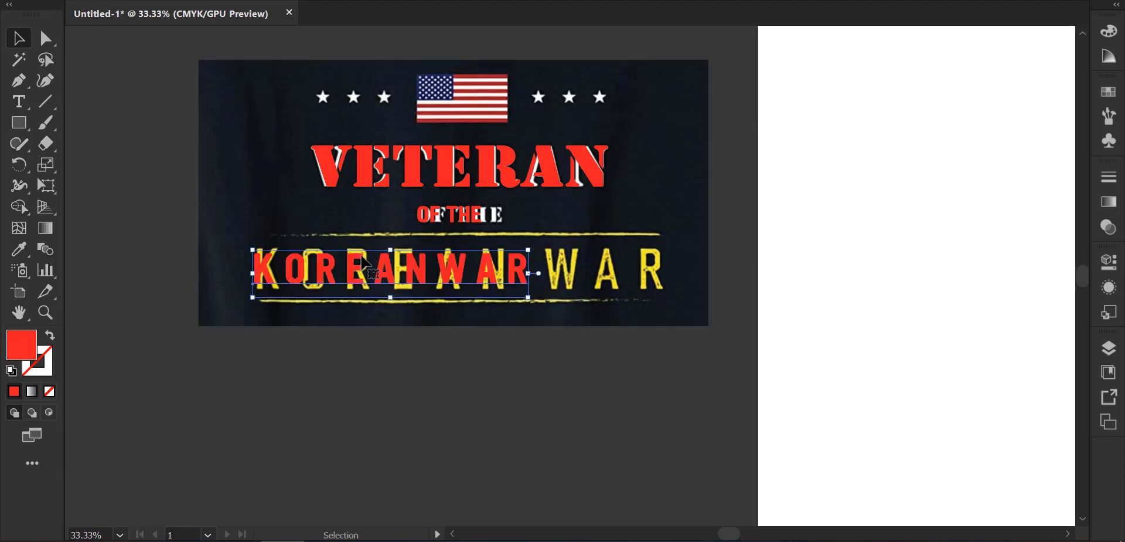
drag(359, 269, 395, 244)
drag(394, 298, 397, 310)
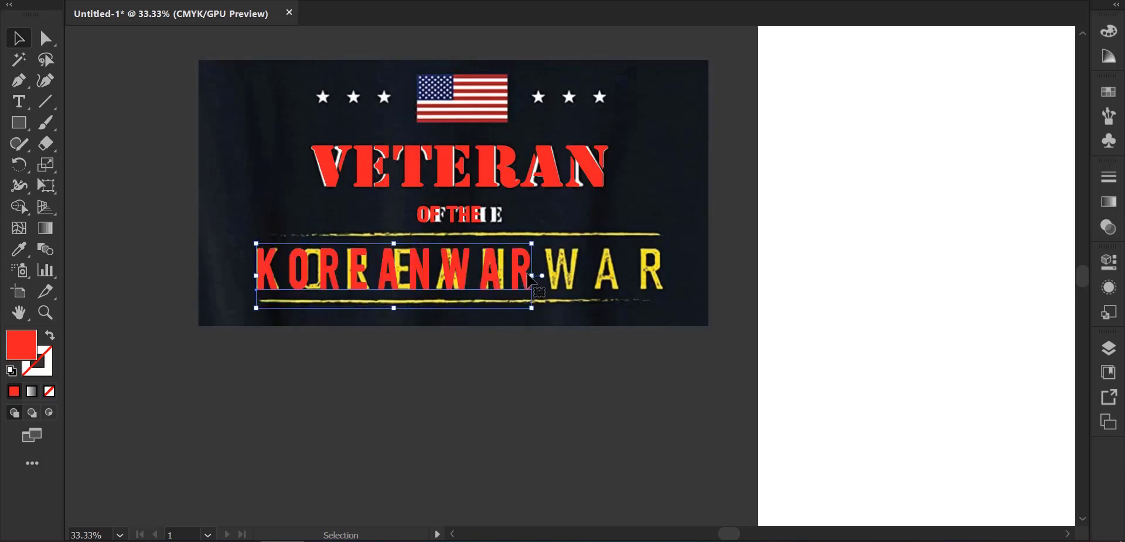
drag(532, 275, 667, 280)
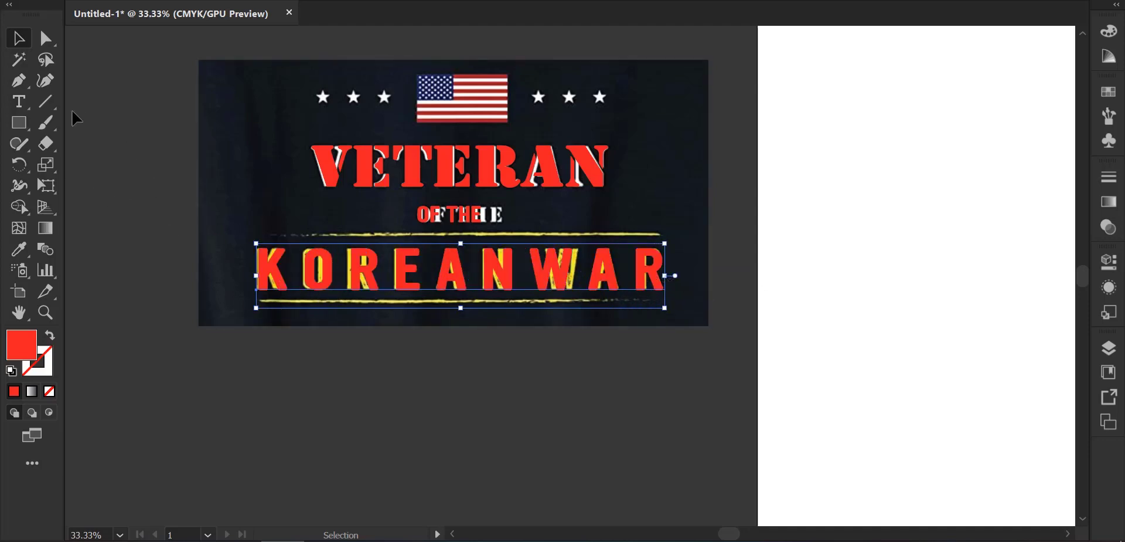
Widen the OF THE text to span the full width of the reference's OF THE line
scroll(154, 224, up, 1)
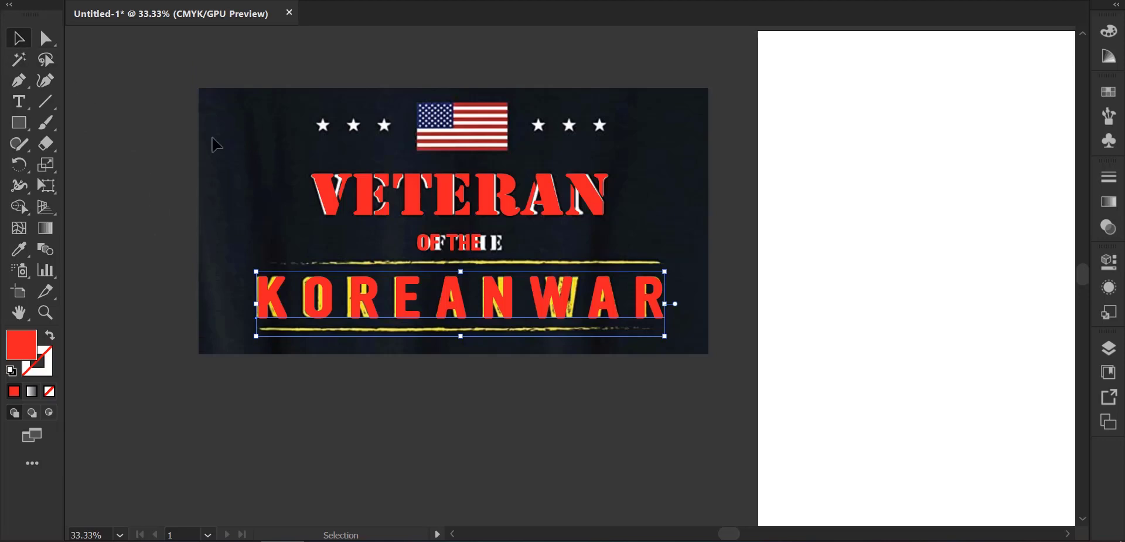
click(473, 245)
scroll(484, 245, up, 2)
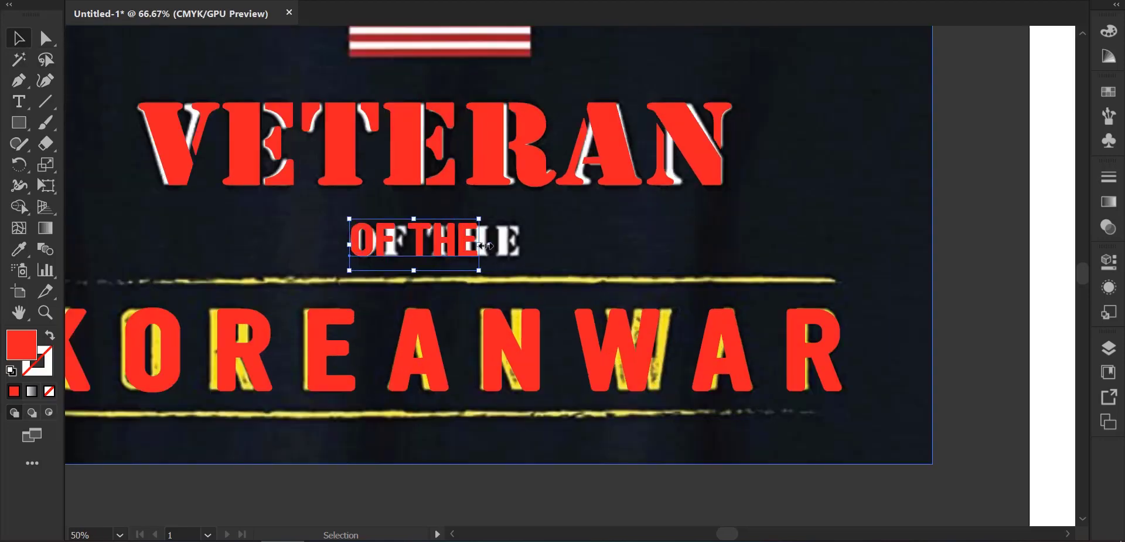
drag(482, 245, 522, 253)
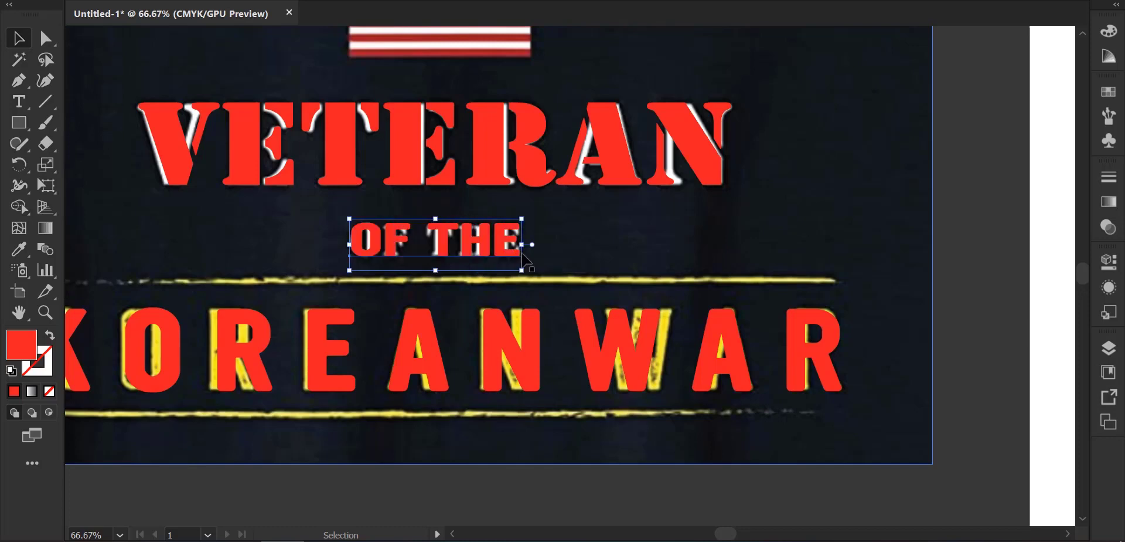
Apply the OF THE text's style to the VETERAN text with the Eyedropper
click(227, 162)
click(24, 250)
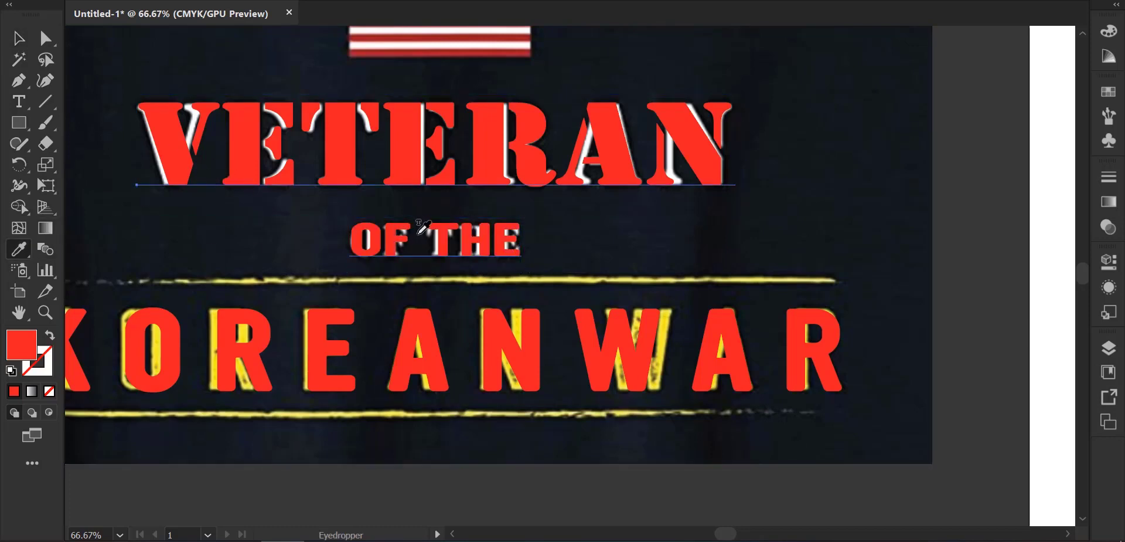
click(389, 238)
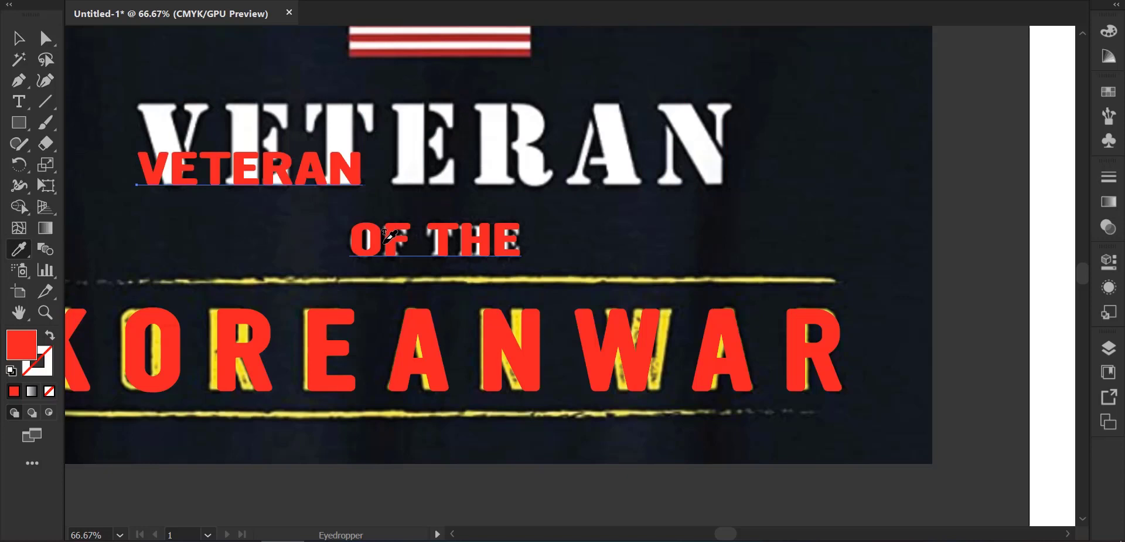
Restore the VETERAN text's stencil lettering and apply its style to the OF THE text with the Eyedropper
click(194, 126)
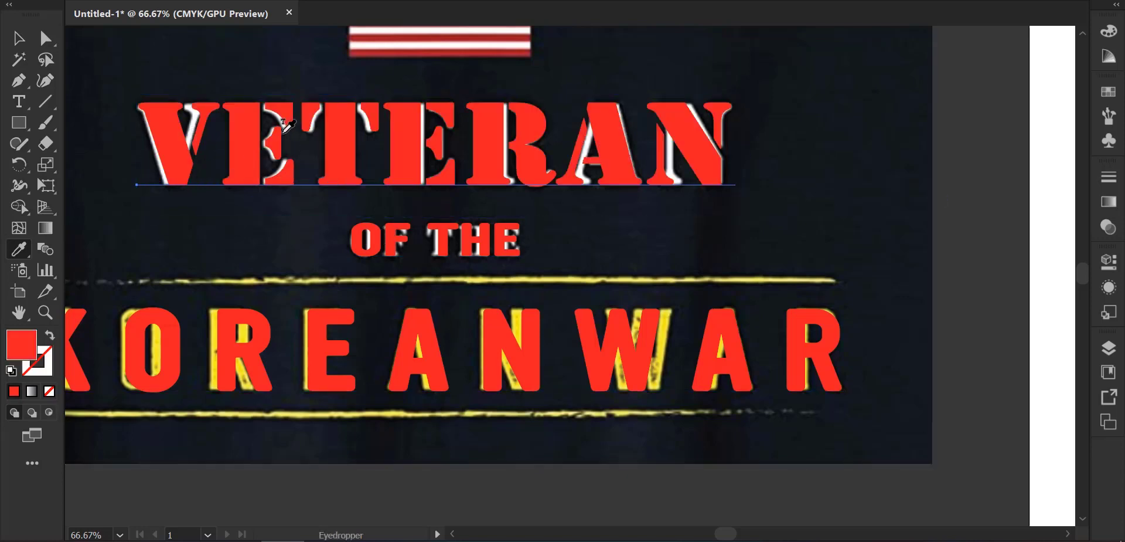
click(18, 38)
click(439, 250)
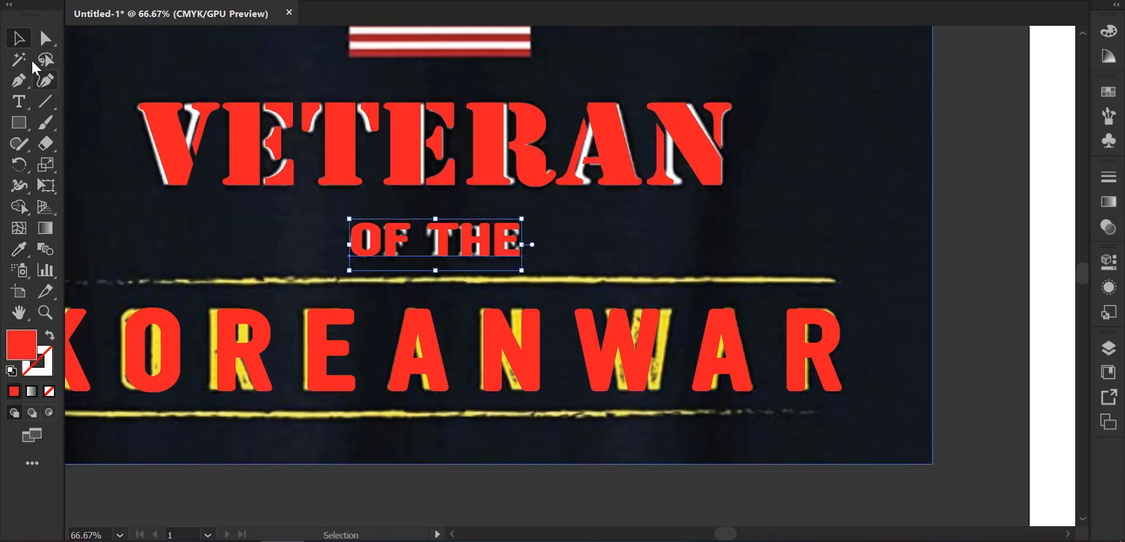
click(19, 248)
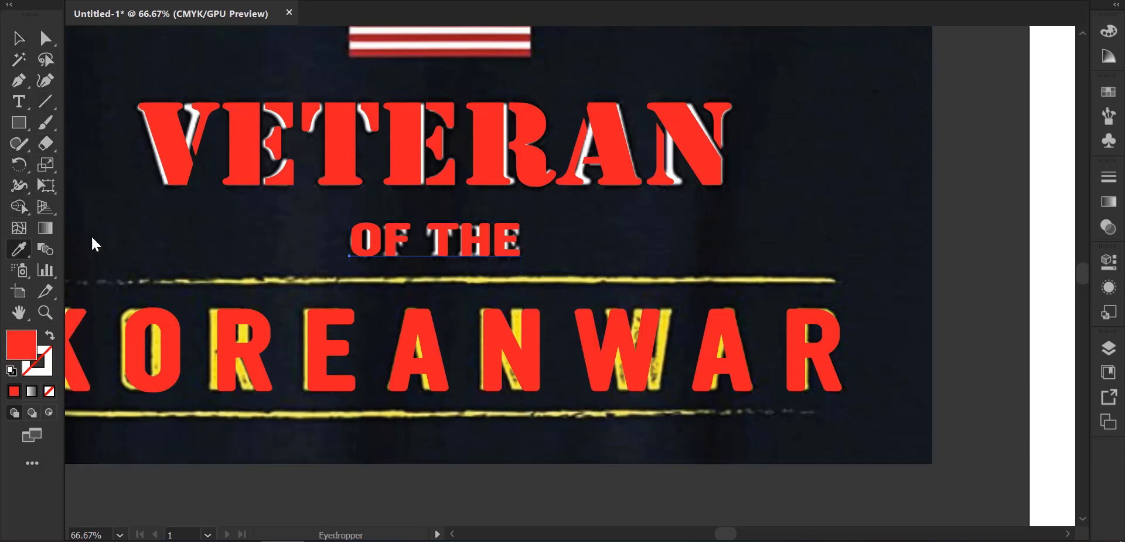
click(360, 125)
click(32, 40)
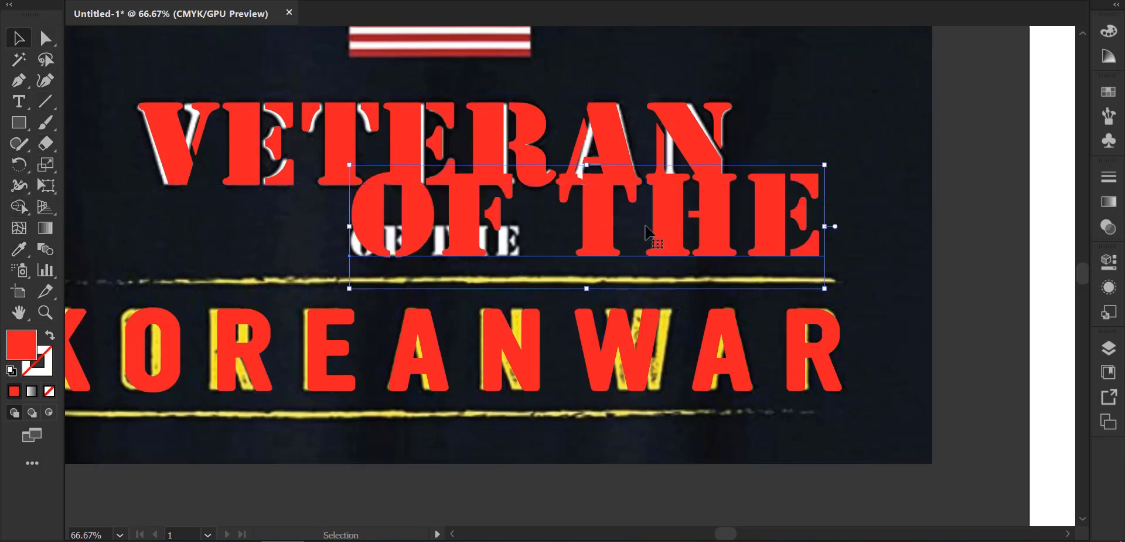
Shrink the OF THE text, reposition it and adjust its height to cover the reference's OF THE lettering
drag(823, 288, 699, 256)
drag(614, 239, 483, 267)
drag(572, 287, 517, 271)
scroll(471, 251, up, 1)
drag(462, 231, 549, 244)
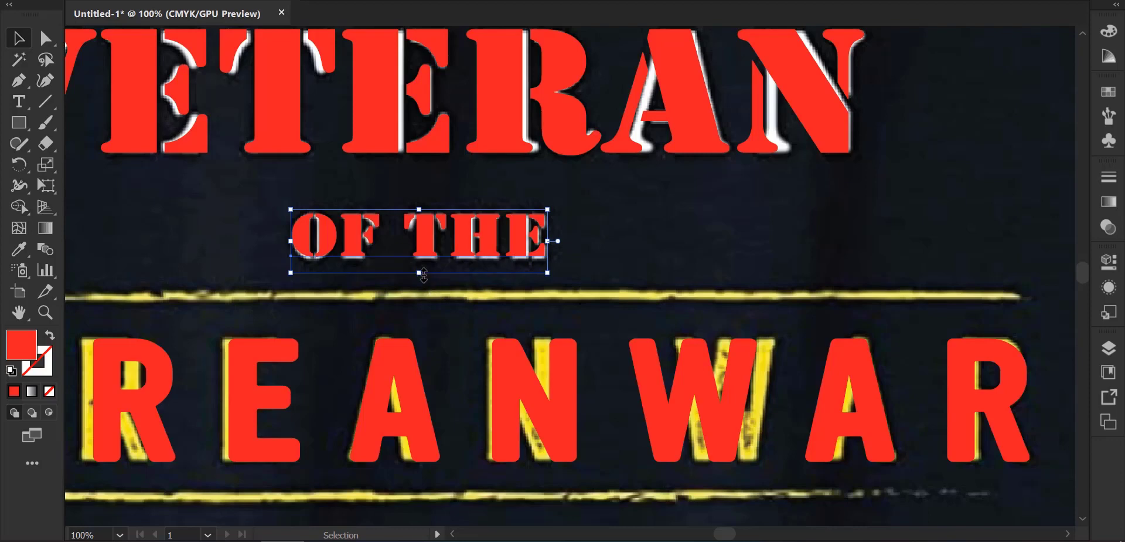
drag(419, 273, 423, 278)
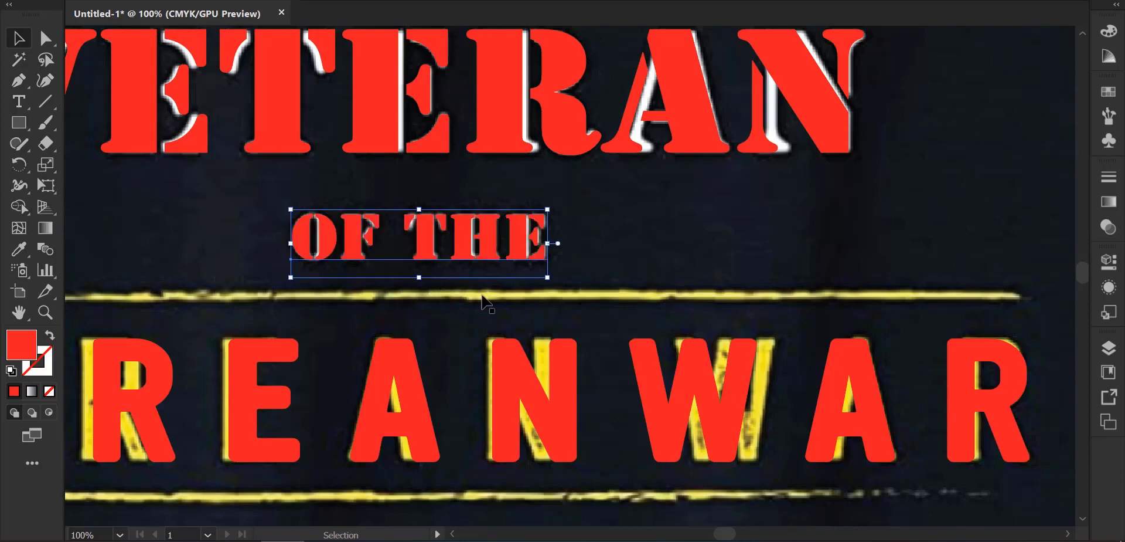
Draw a red five-pointed star over the leftmost white star of the reference image
scroll(484, 302, down, 2)
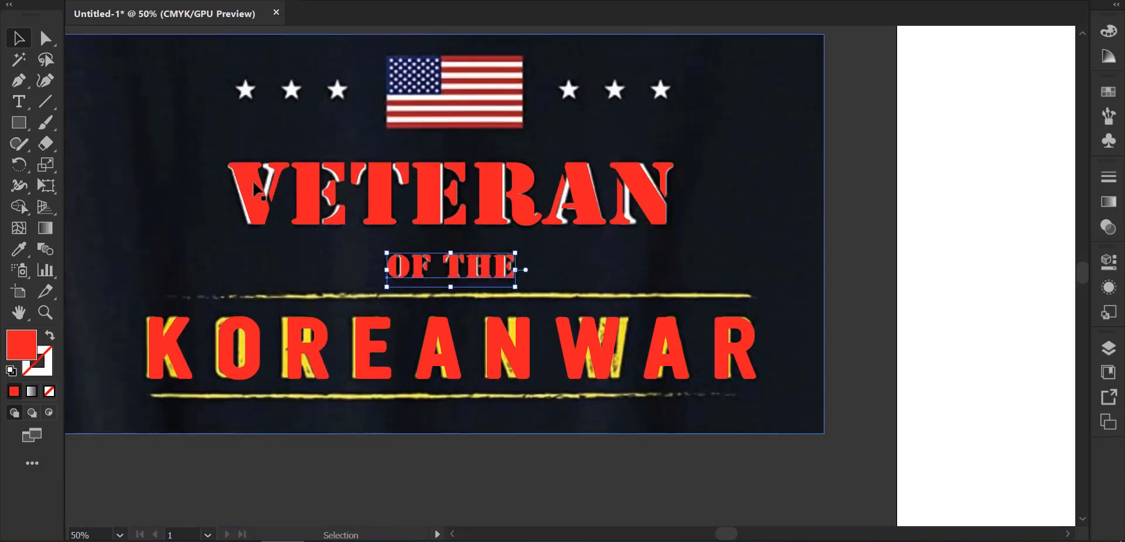
scroll(315, 252, down, 1)
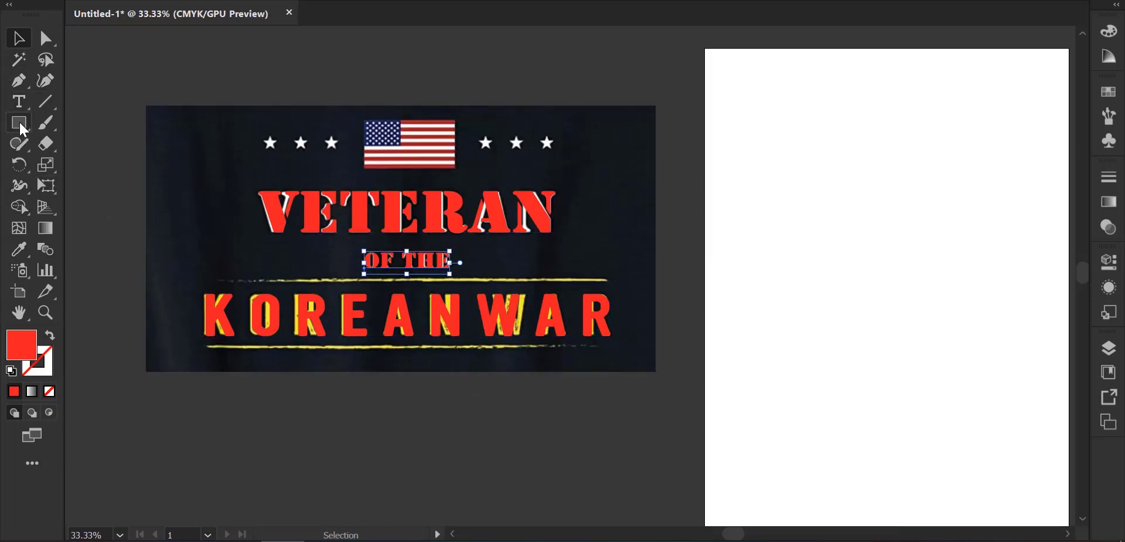
drag(19, 122, 85, 207)
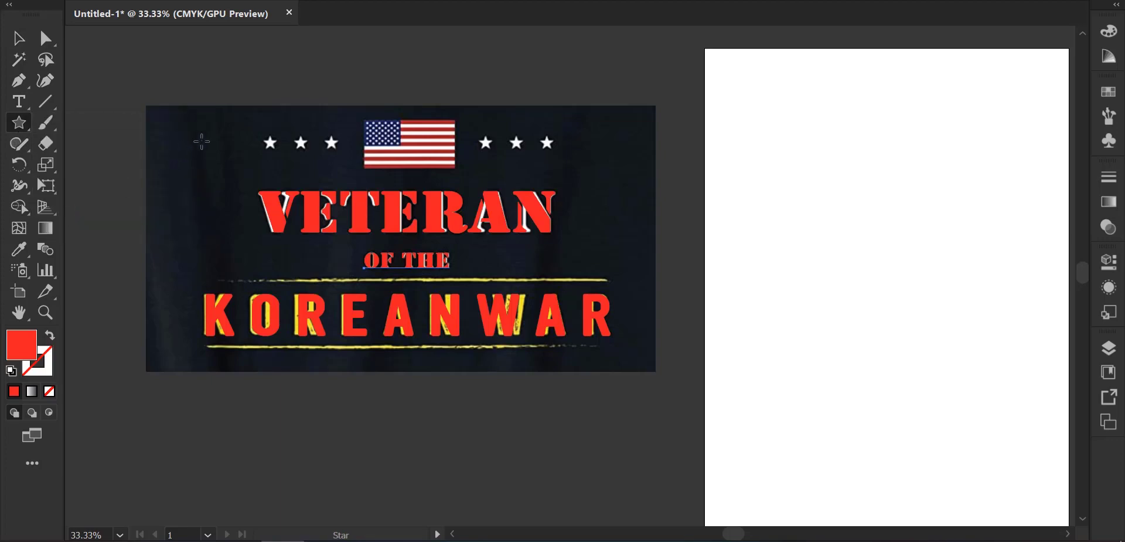
scroll(201, 141, up, 3)
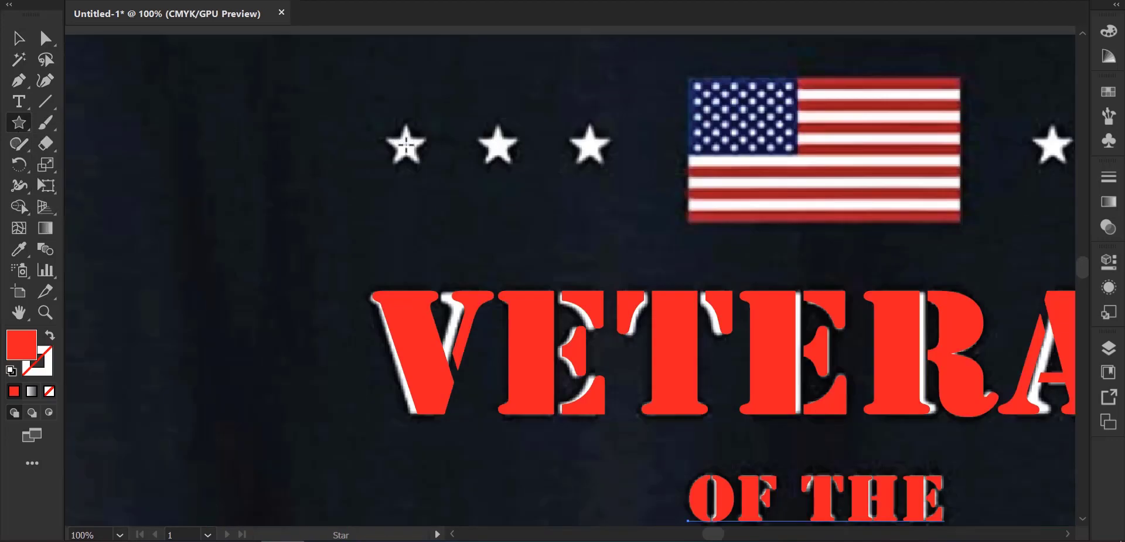
drag(405, 145, 416, 169)
click(19, 38)
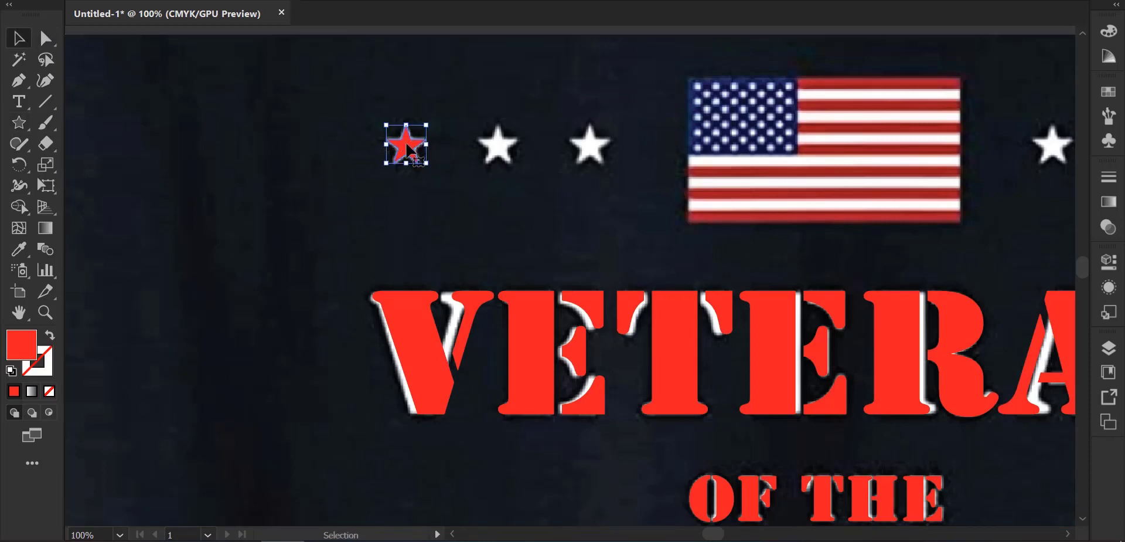
Duplicate the red star onto the other five reference stars on both sides of the flag
drag(408, 145, 588, 146)
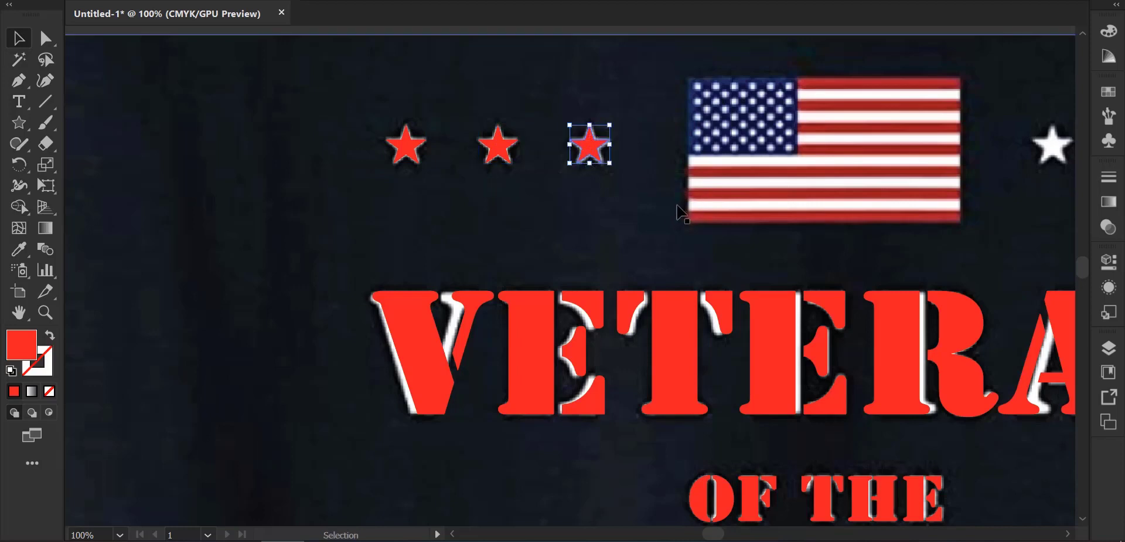
drag(554, 211, 279, 210)
drag(315, 145, 966, 147)
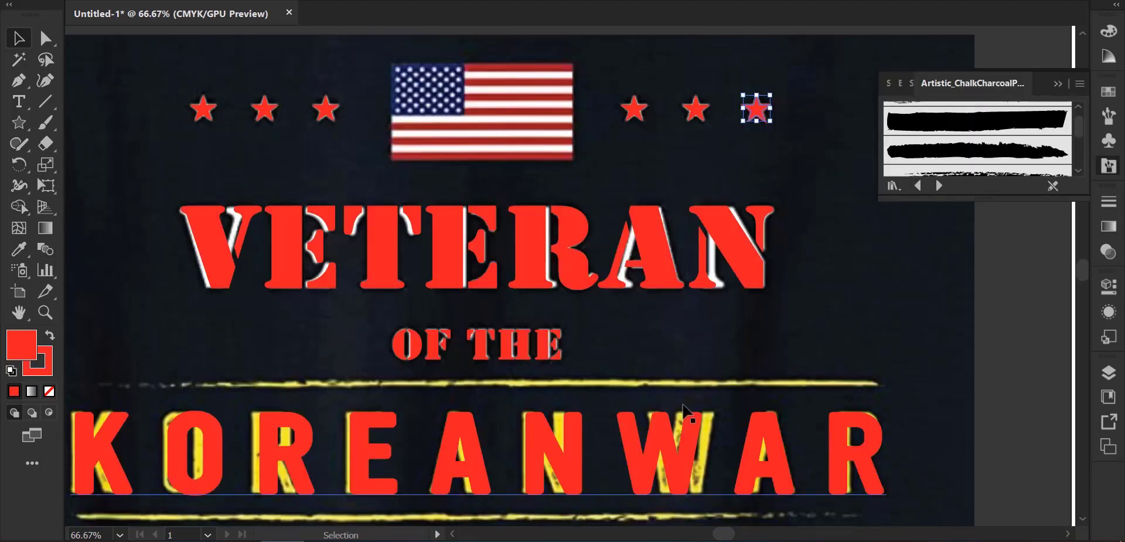
Activate the Pen tool, enlarge the chalk and charcoal brush library, and select the thinnest rough line brush shown
click(18, 79)
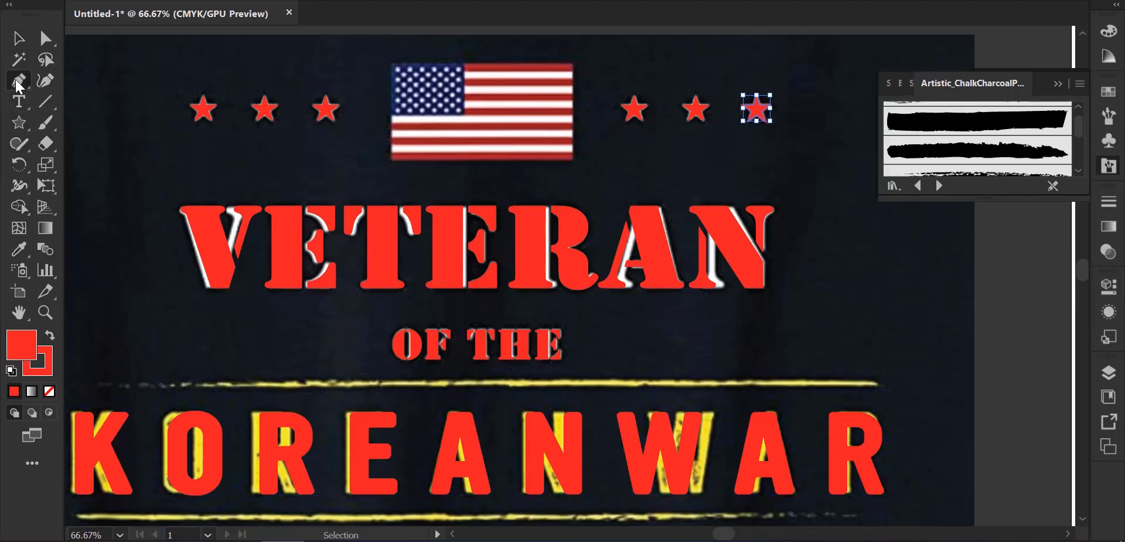
scroll(983, 138, up, 2)
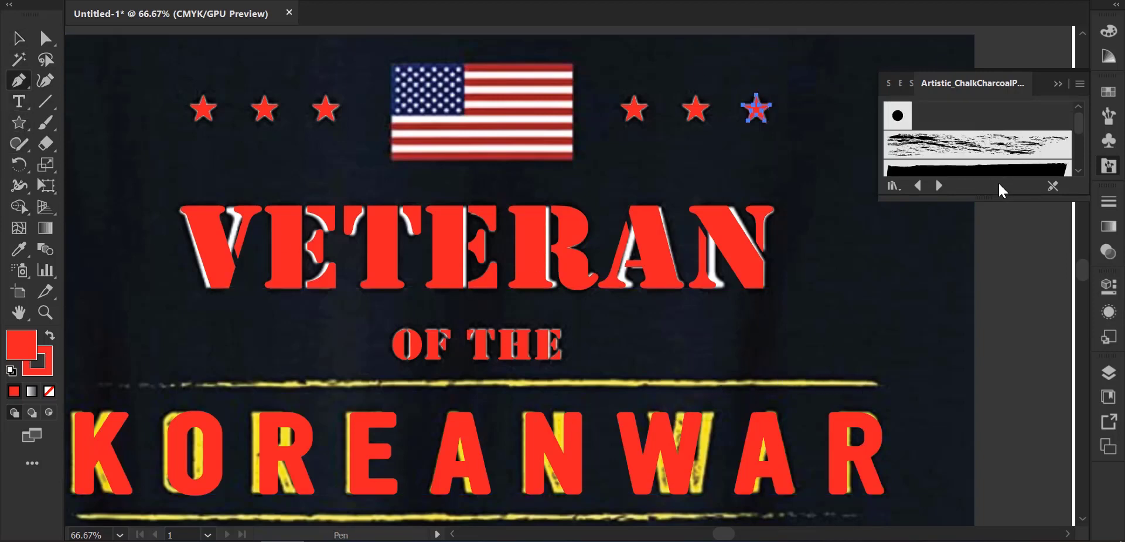
drag(1006, 199, 1028, 315)
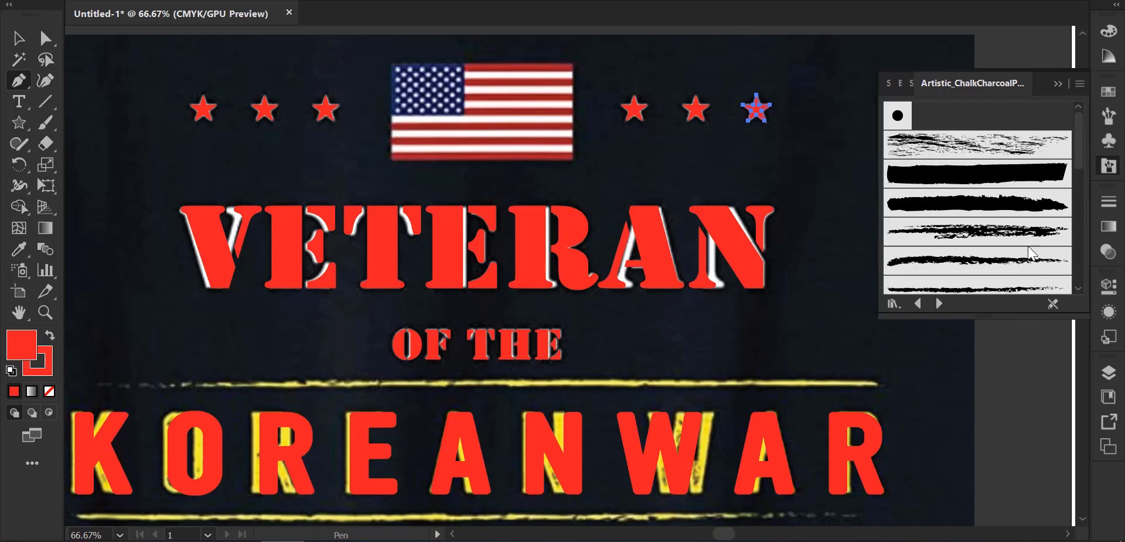
scroll(1033, 253, down, 2)
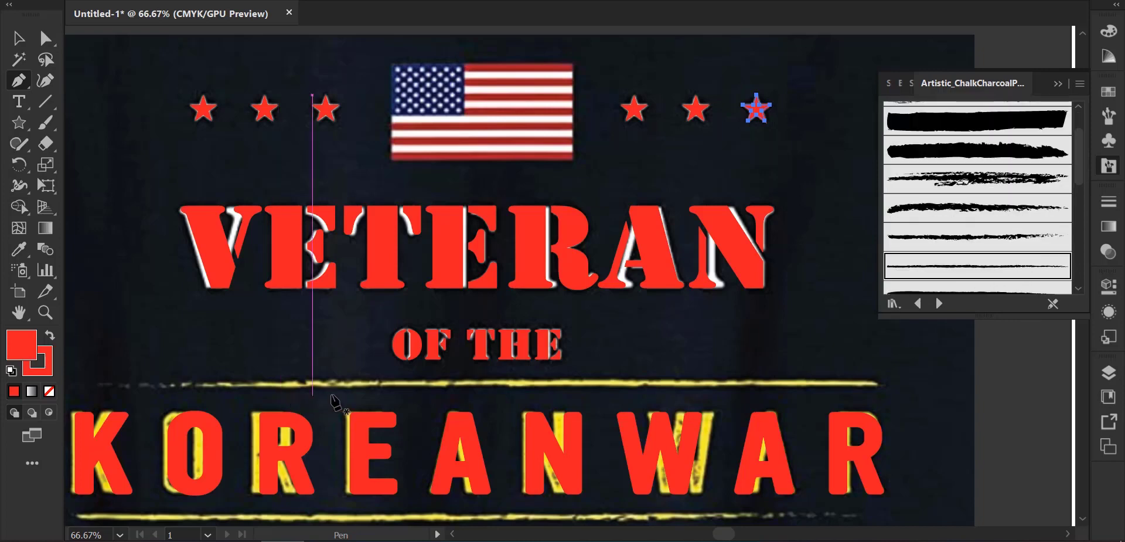
click(99, 383)
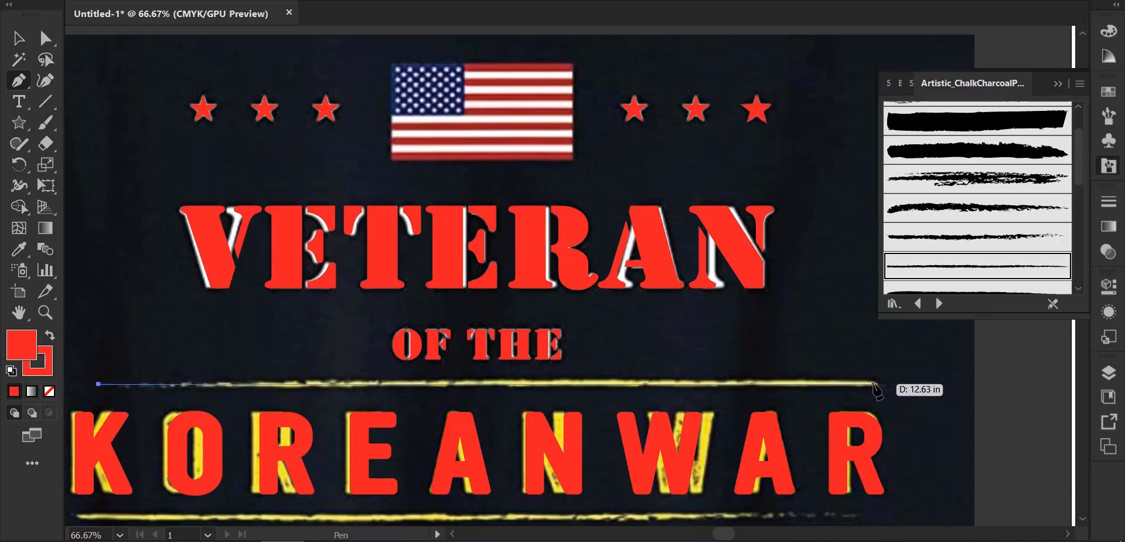
click(875, 384)
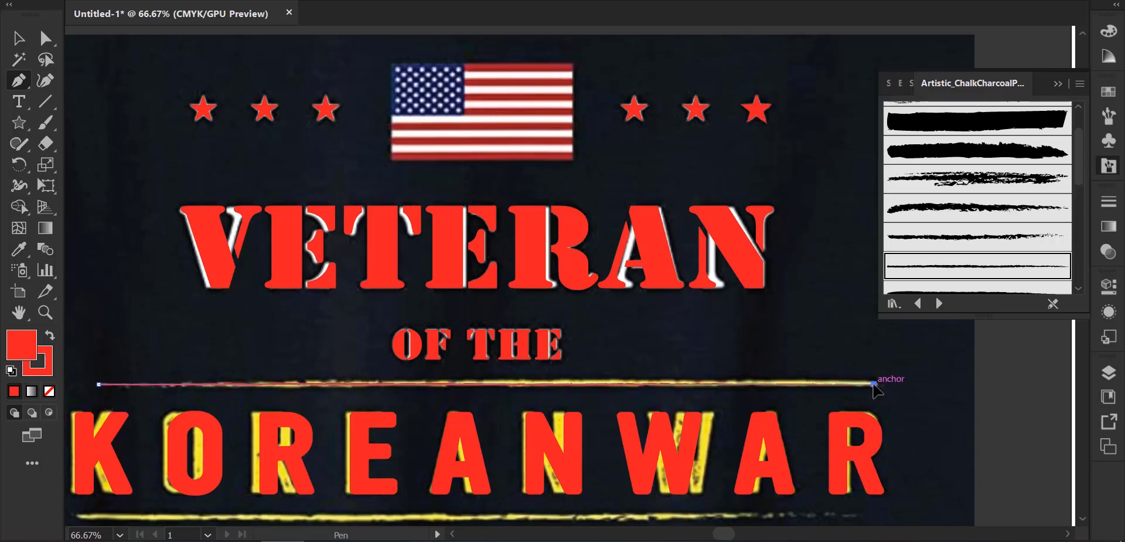
key(ctrl+z)
key(ctrl+z)
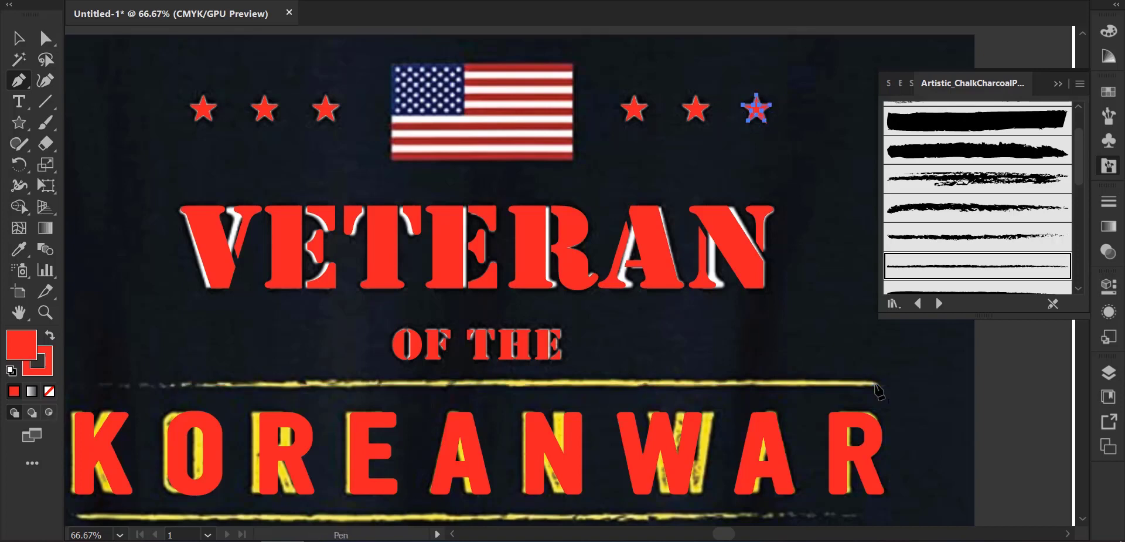
Draw a straight brush line over the reference's upper yellow line, starting at its right end and finishing at its left end
click(875, 384)
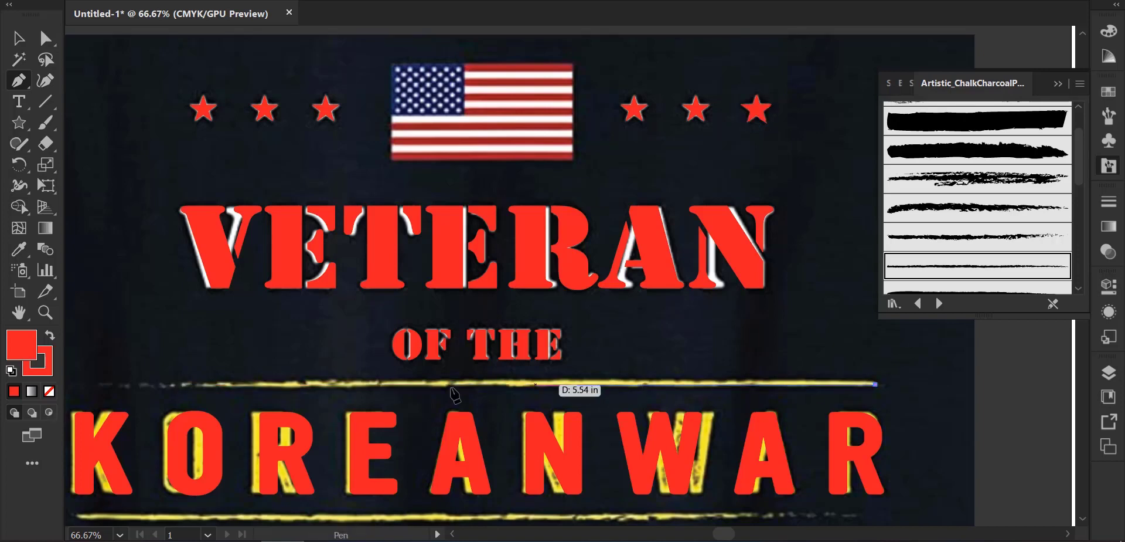
click(101, 385)
key(v)
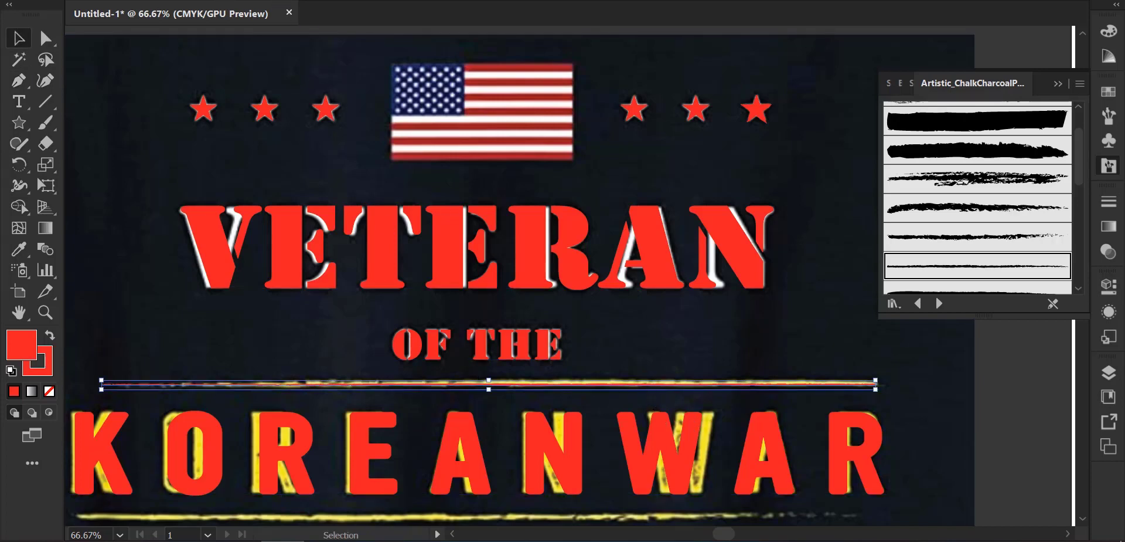
Increase the upper line's stroke weight to match the reference and set its fill to none
click(198, 0)
click(199, 0)
click(107, 0)
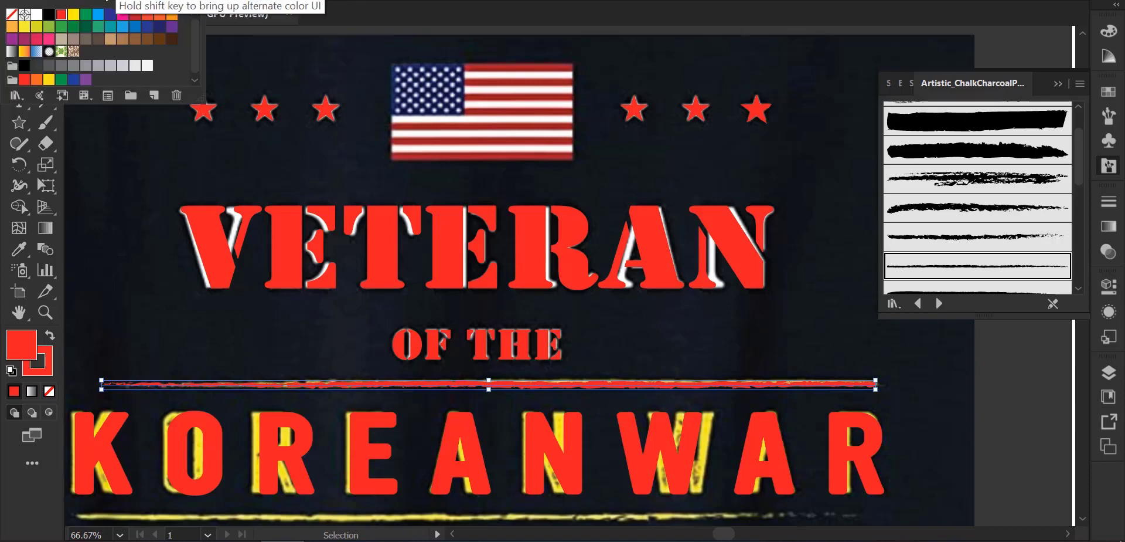
click(11, 13)
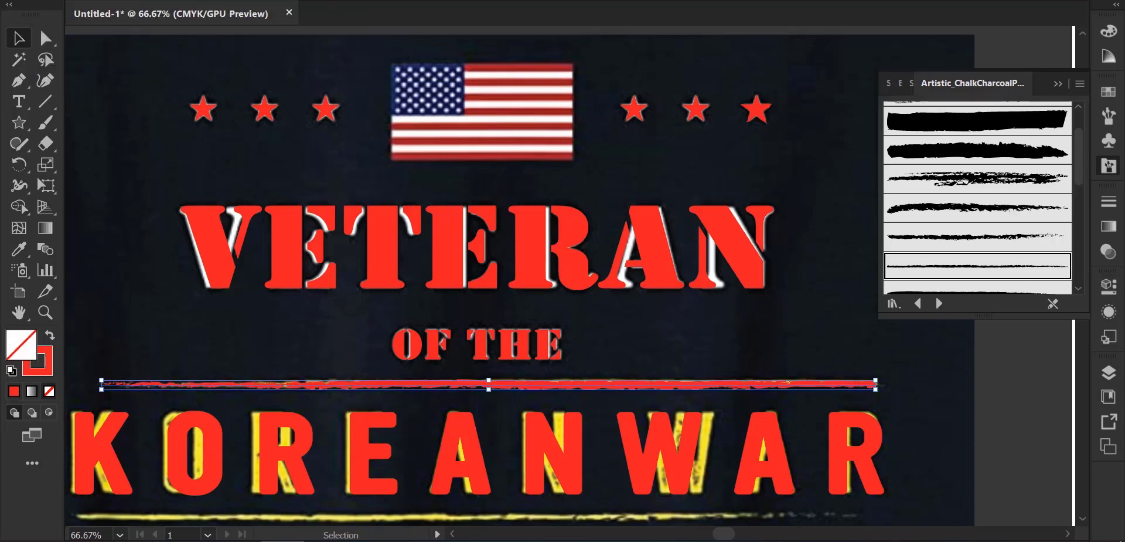
Duplicate the red brush line onto the reference's yellow line below KOREANWAR
scroll(774, 351, down, 2)
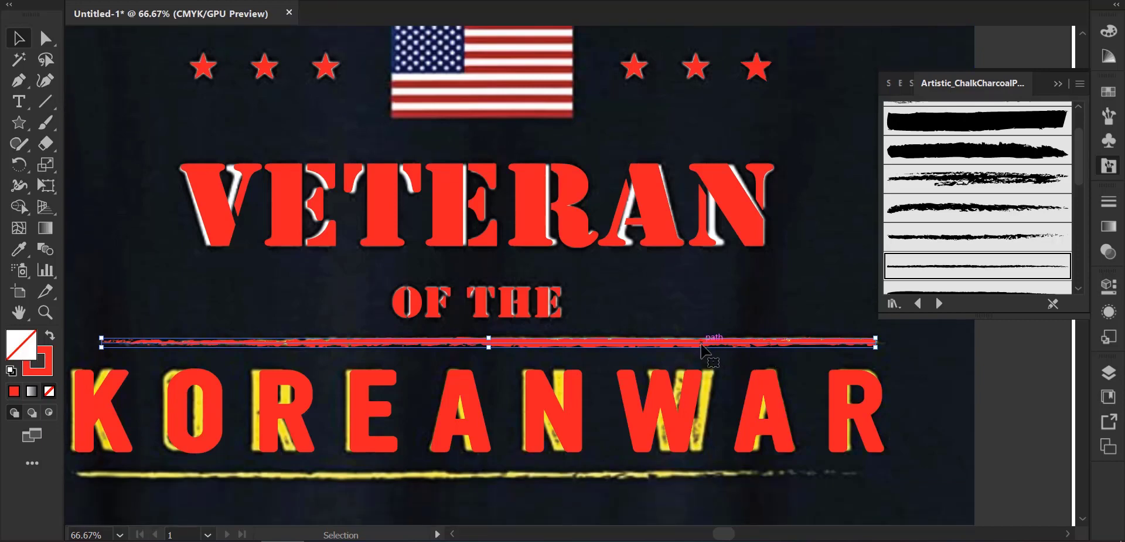
mouse_move(705, 349)
mouse_down()
mouse_move(721, 371)
mouse_move(711, 471)
mouse_move(675, 477)
mouse_up()
right_click(674, 475)
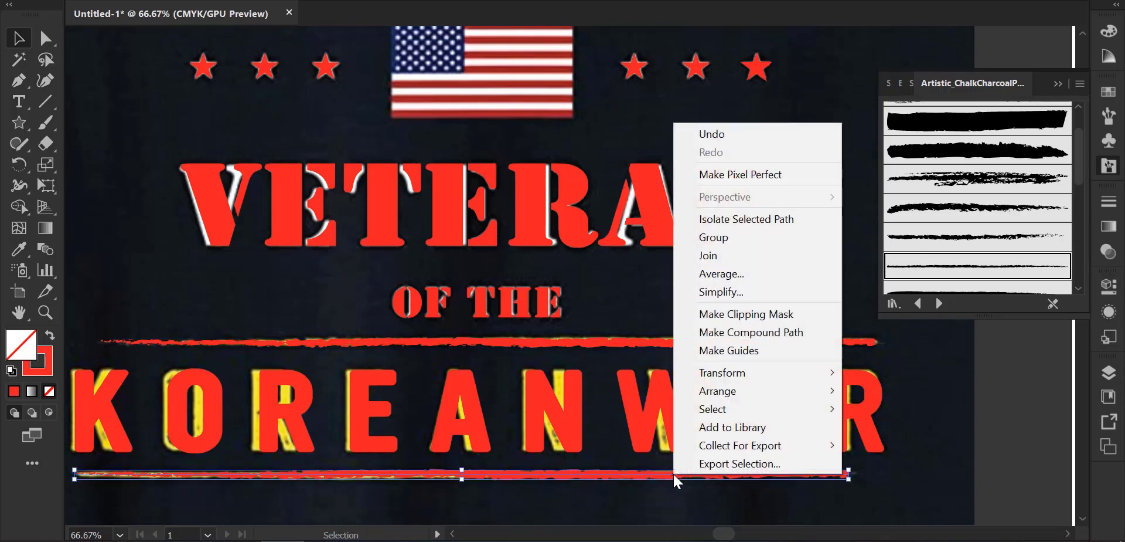
mouse_move(780, 378)
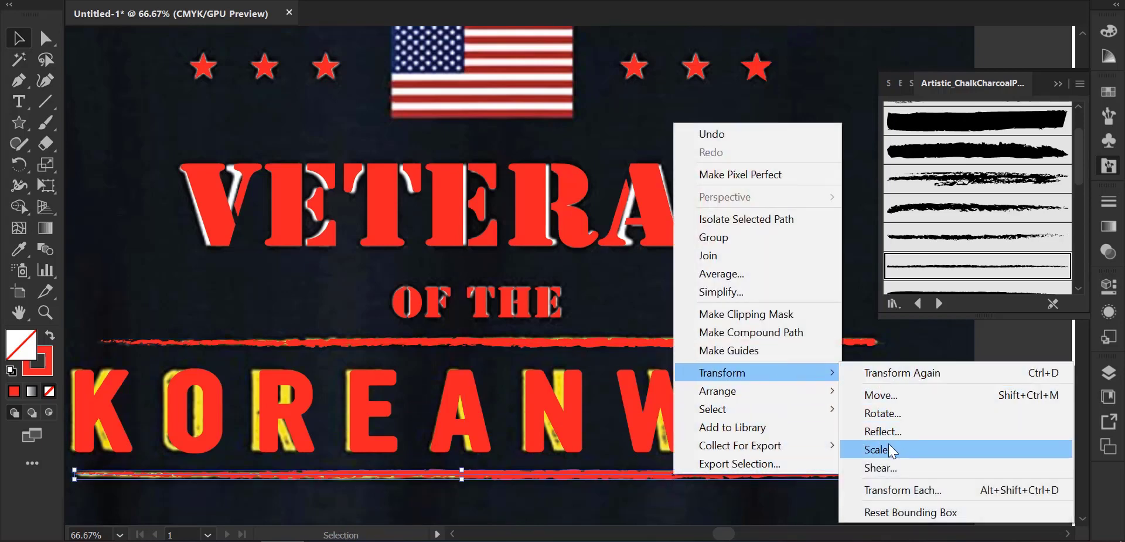
click(889, 443)
click(556, 346)
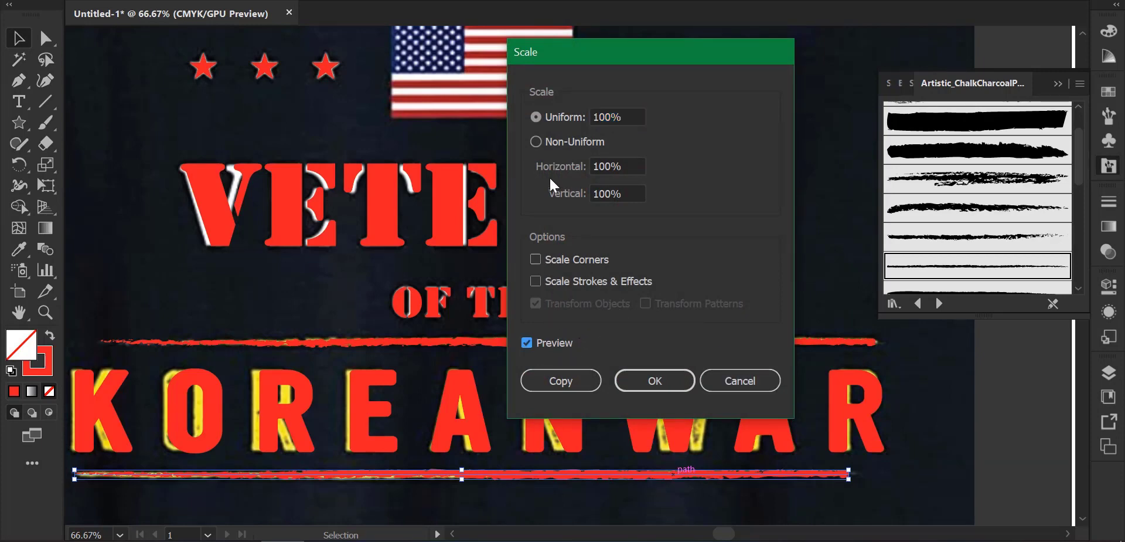
click(742, 380)
Reflect the lower red line across the vertical axis
right_click(705, 473)
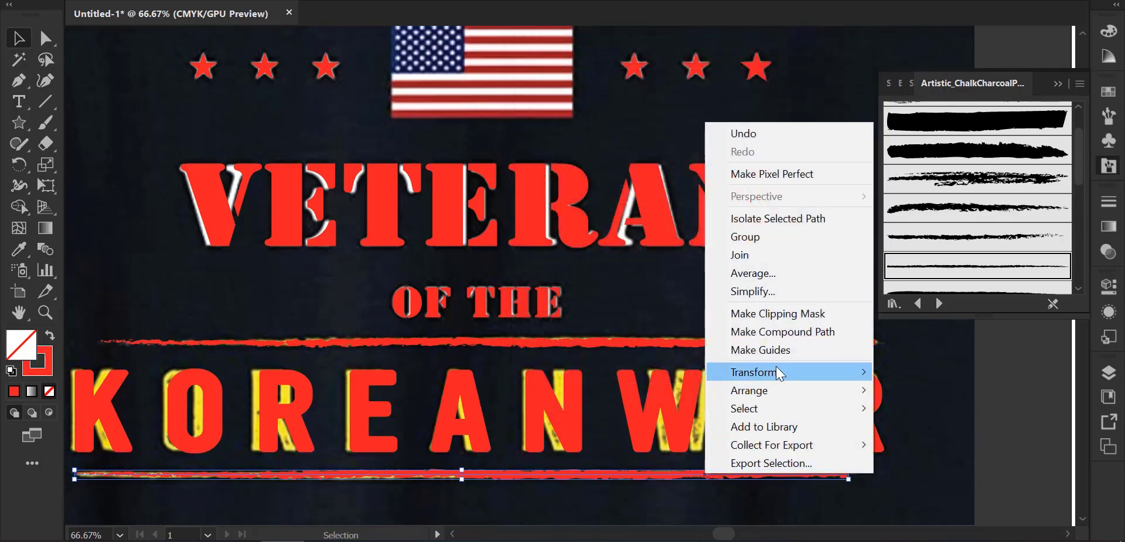
mouse_move(788, 370)
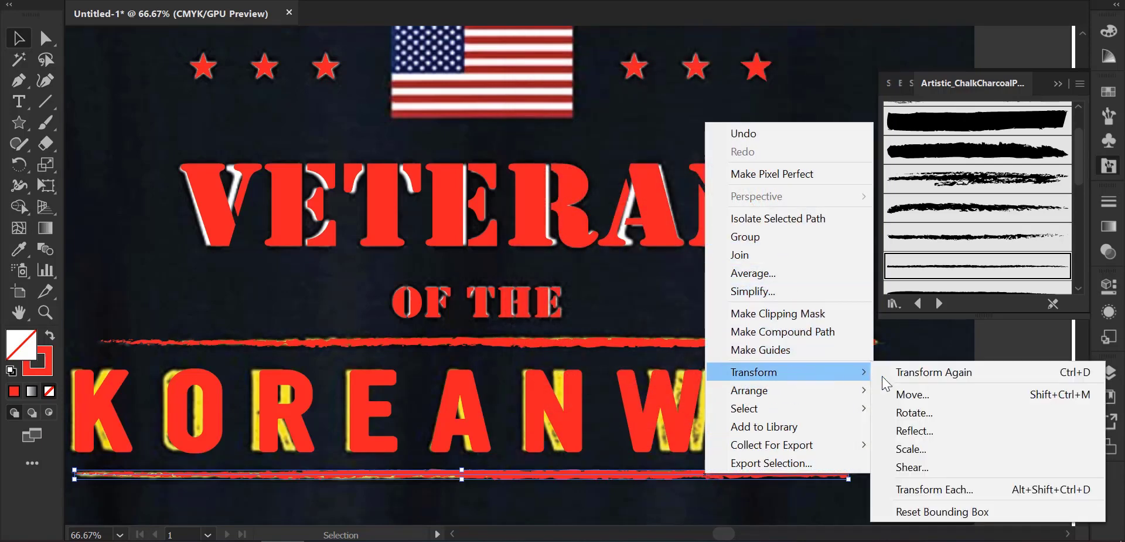
click(925, 429)
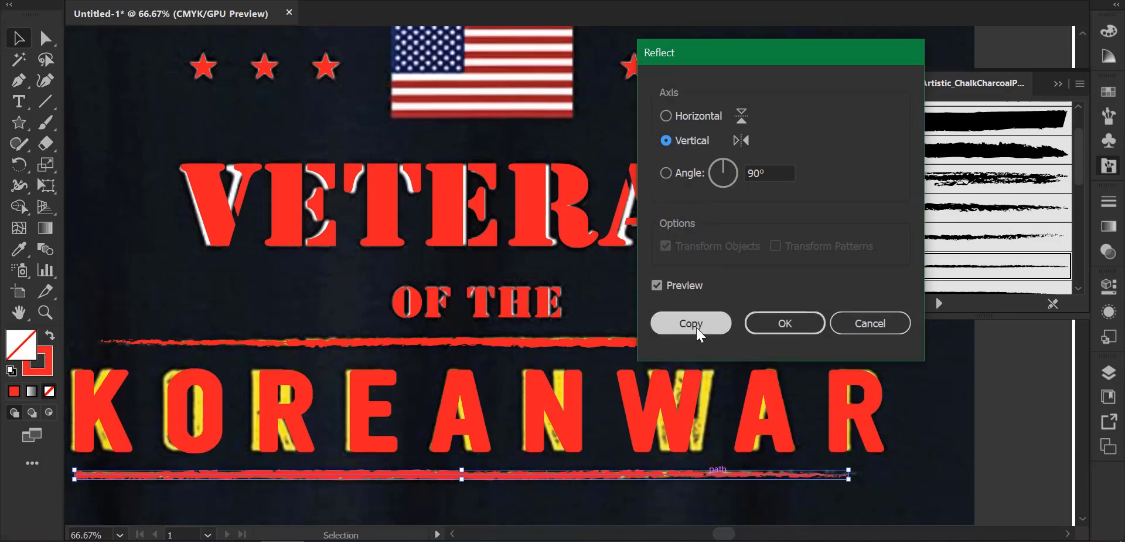
click(782, 323)
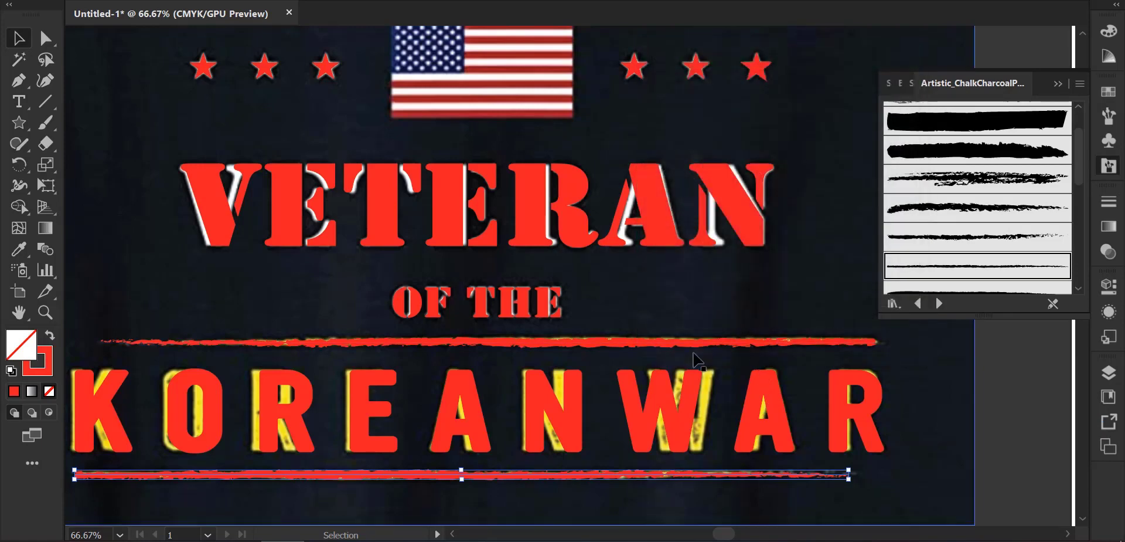
Select both red brush lines and align them horizontally to the right
shift+click(698, 347)
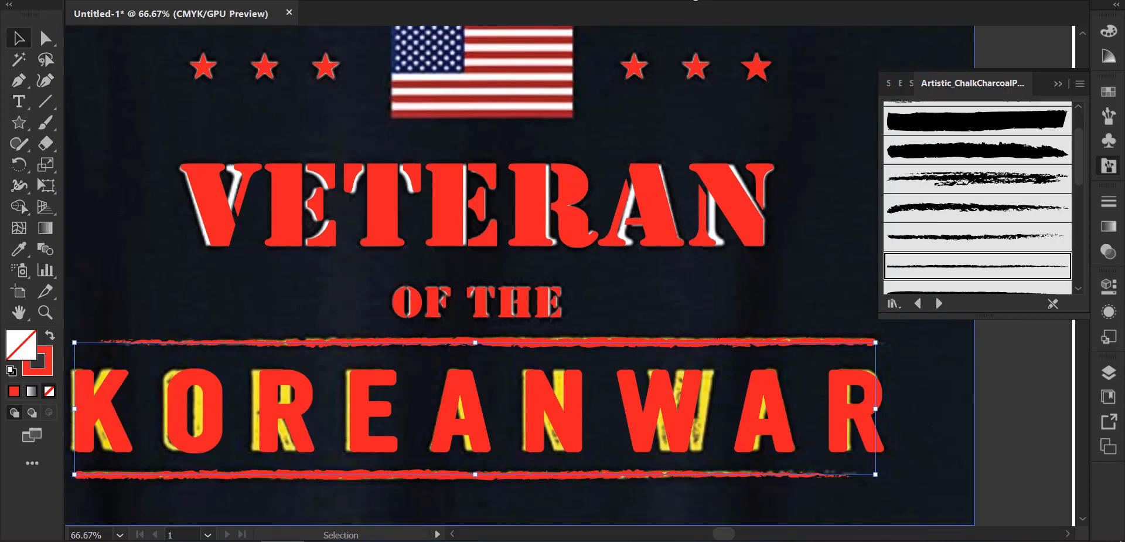
click(695, 1)
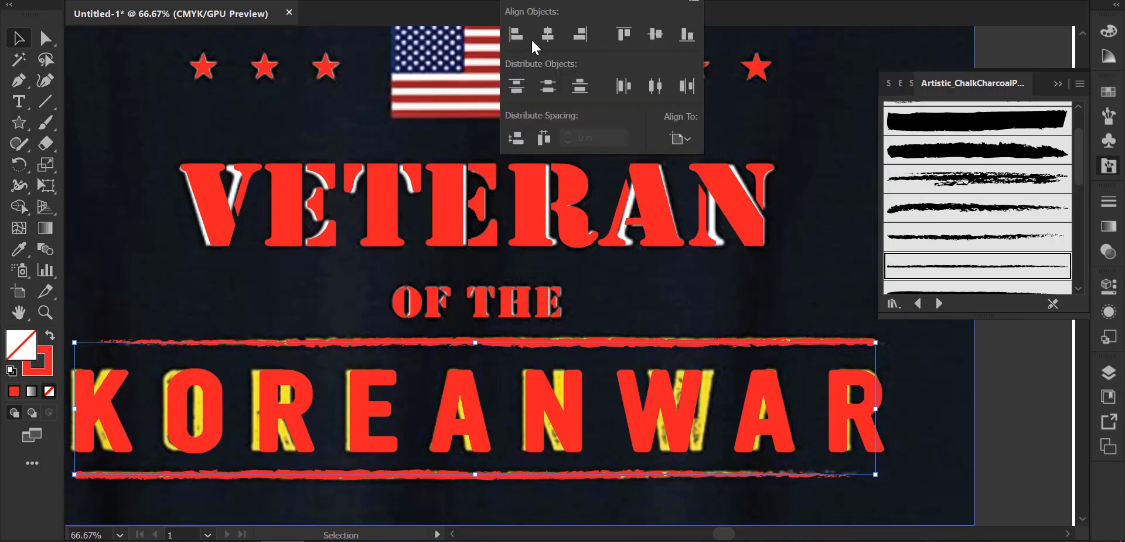
click(585, 37)
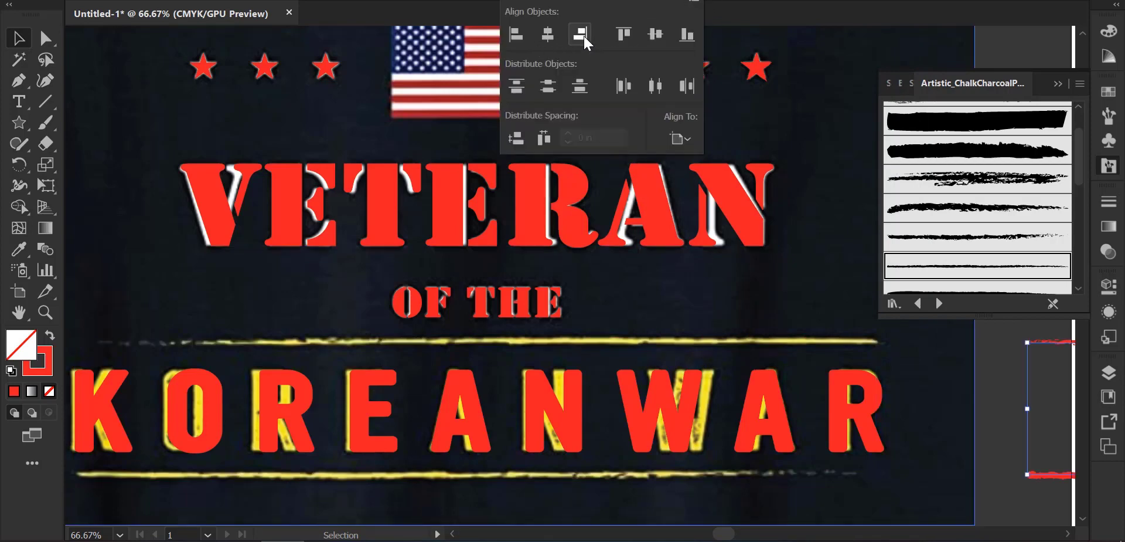
Undo the horizontal alignment of the two red brush lines and close the Artistic_ChalkCharcoalPencil brush library
key(Escape)
key(ctrl+z)
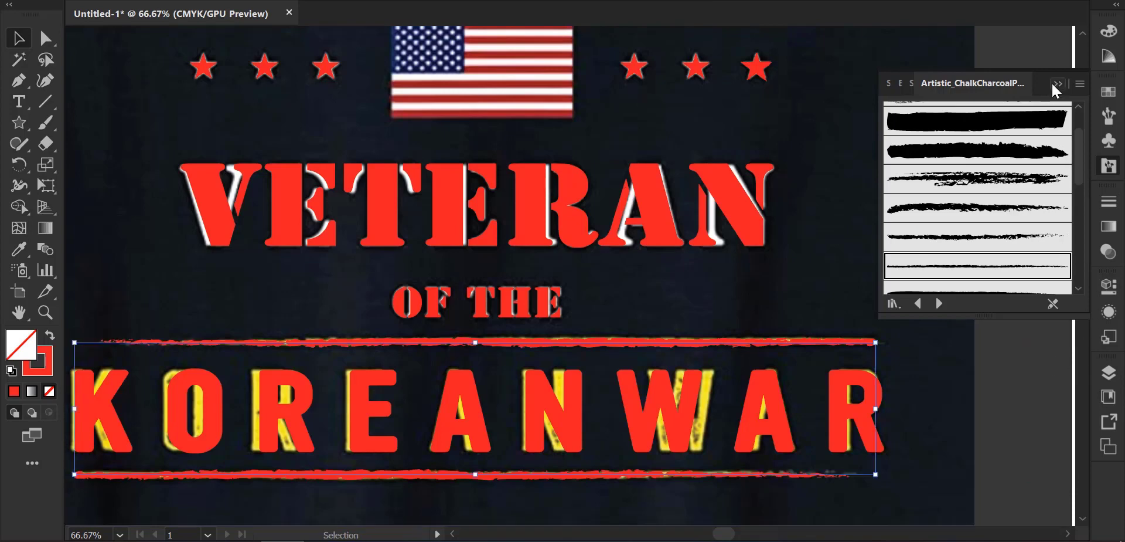
click(1058, 84)
click(1011, 158)
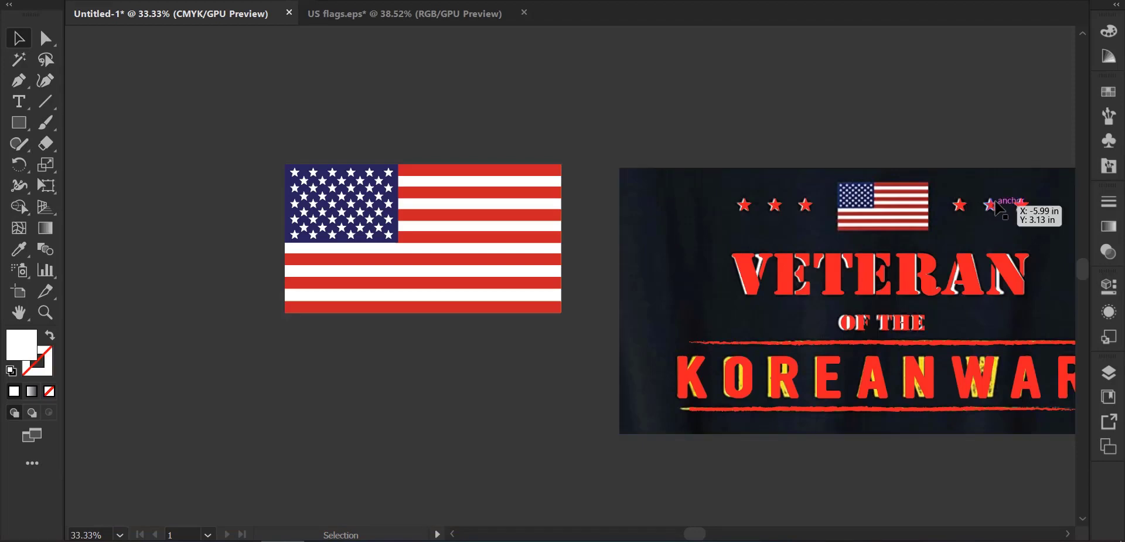
Scale down the US flag artwork and position it exactly over the flag in the reference image
click(553, 243)
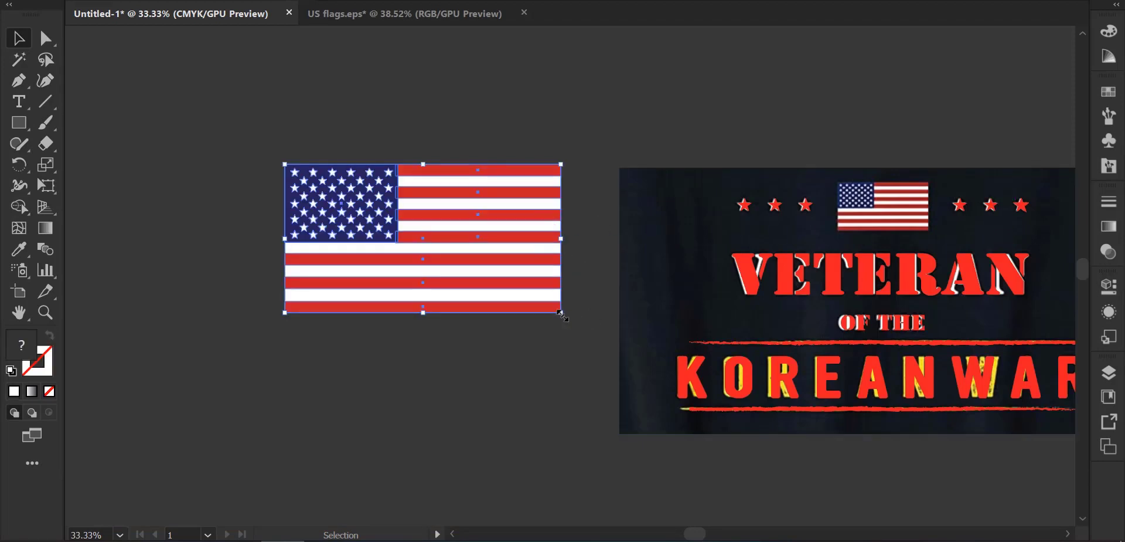
drag(561, 315, 517, 289)
drag(452, 241, 969, 196)
drag(977, 239, 522, 271)
scroll(536, 269, up, 1)
drag(475, 229, 471, 229)
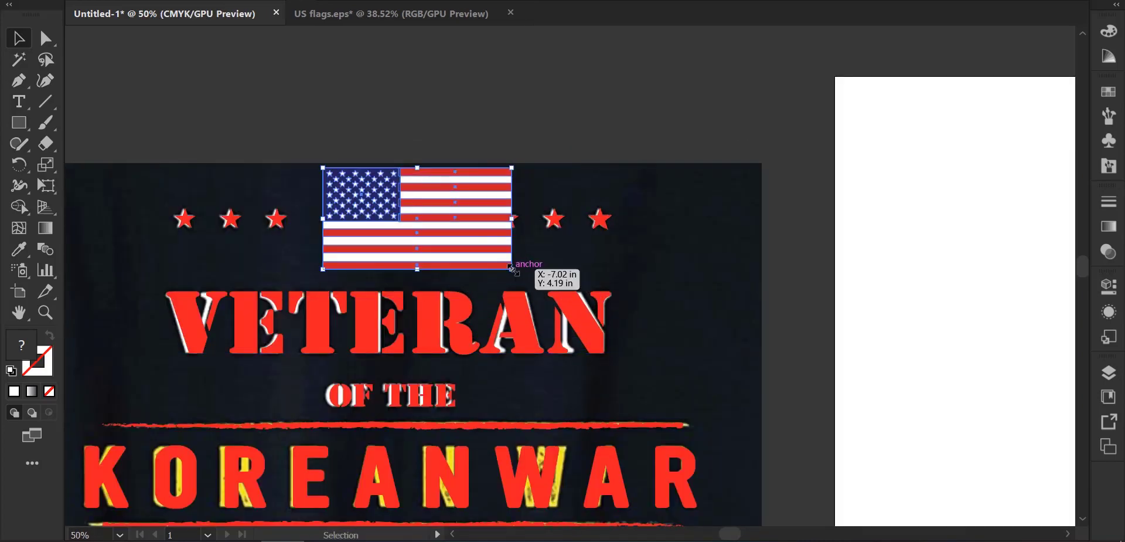
drag(511, 268, 487, 256)
drag(446, 218, 415, 218)
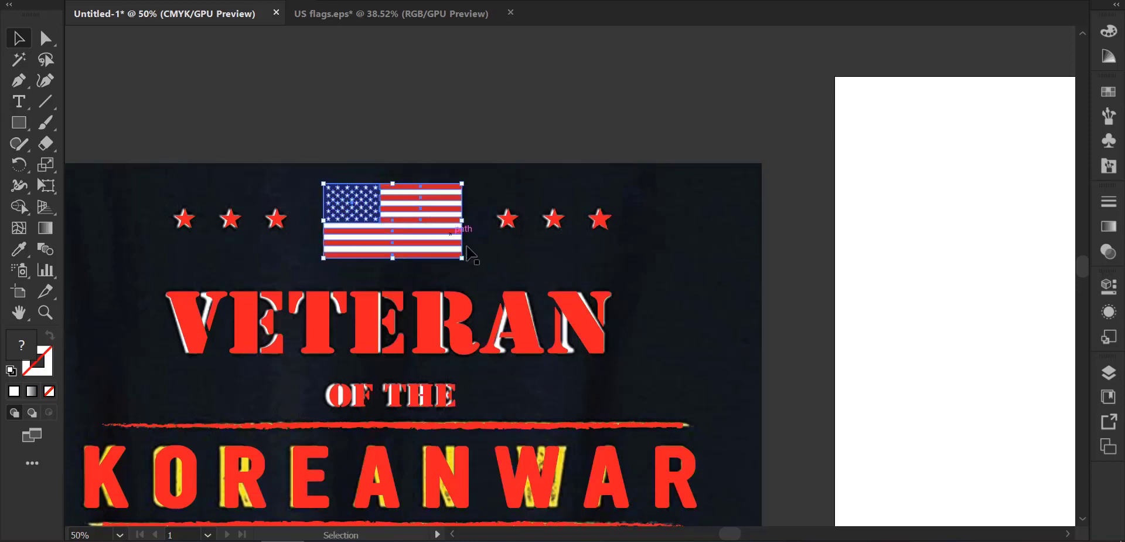
click(410, 118)
Move the reference image out from behind the traced artwork to the artboard area
scroll(536, 212, down, 1)
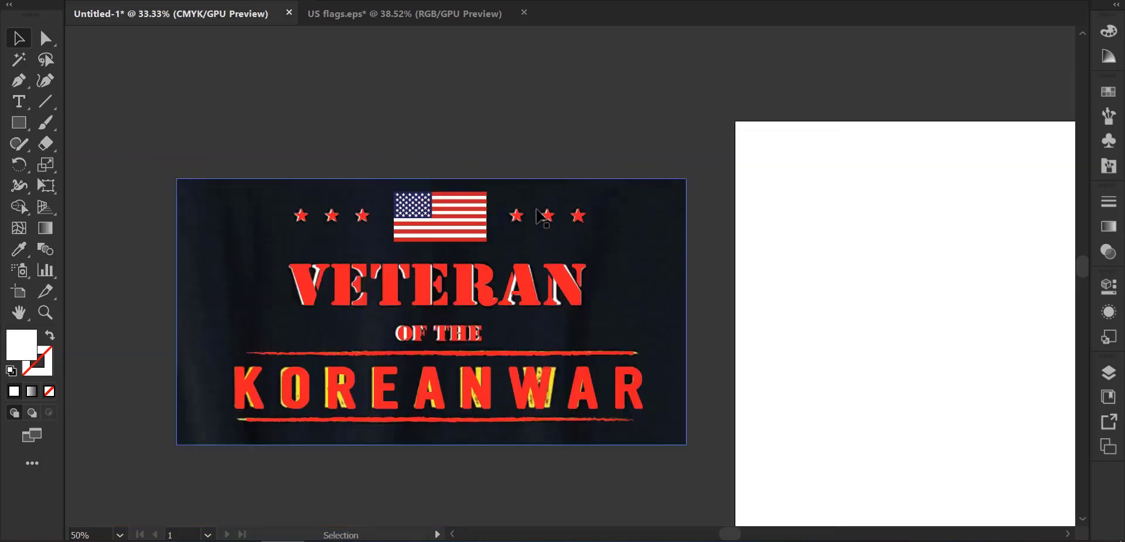
scroll(537, 210, down, 1)
click(613, 264)
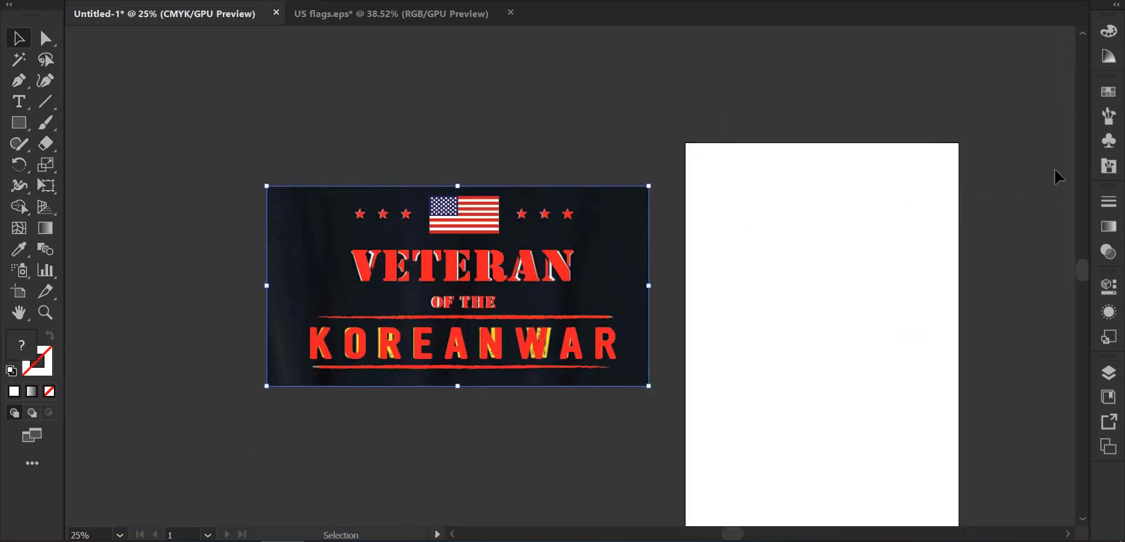
drag(627, 259, 1059, 204)
Try to align all of the traced artwork to its horizontal center
drag(281, 159, 628, 410)
click(592, 1)
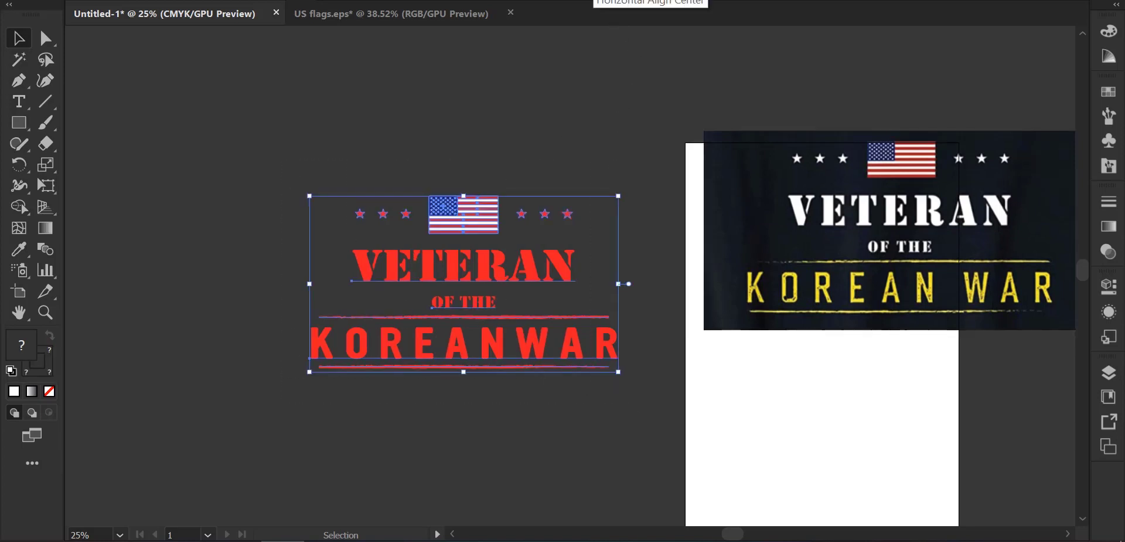
click(582, 165)
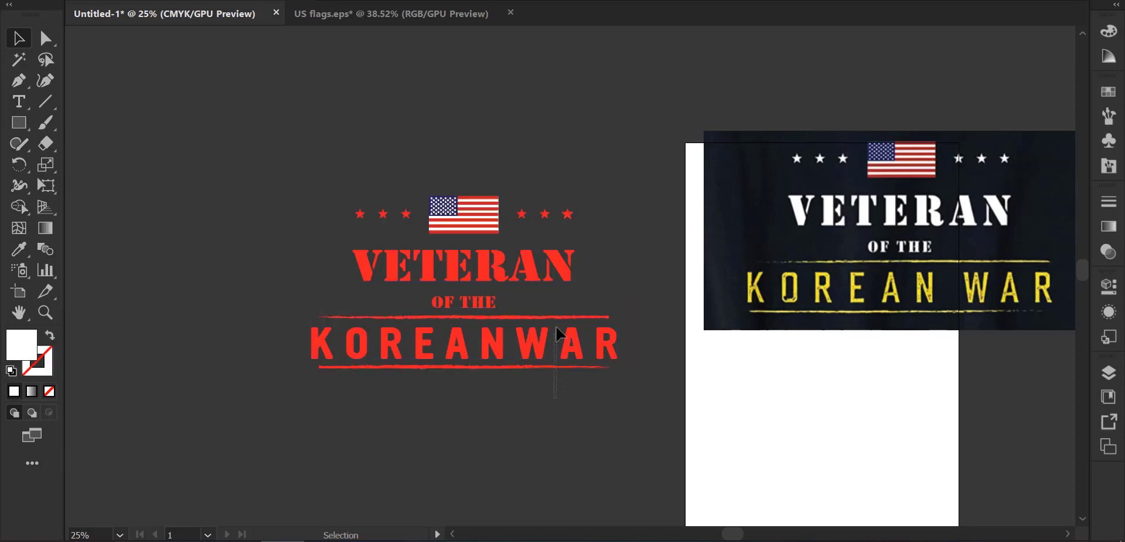
Try to recolor KOREANWAR and both brush lines with the reference lettering's yellow, sampled with the Eyedropper
click(558, 335)
click(21, 243)
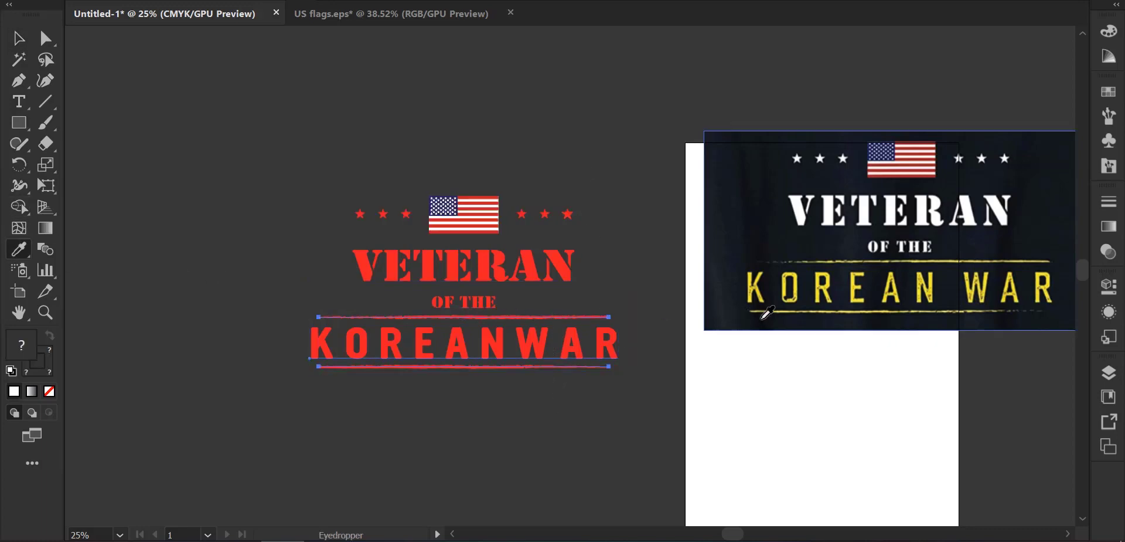
scroll(770, 297, up, 4)
click(838, 255)
scroll(609, 309, down, 4)
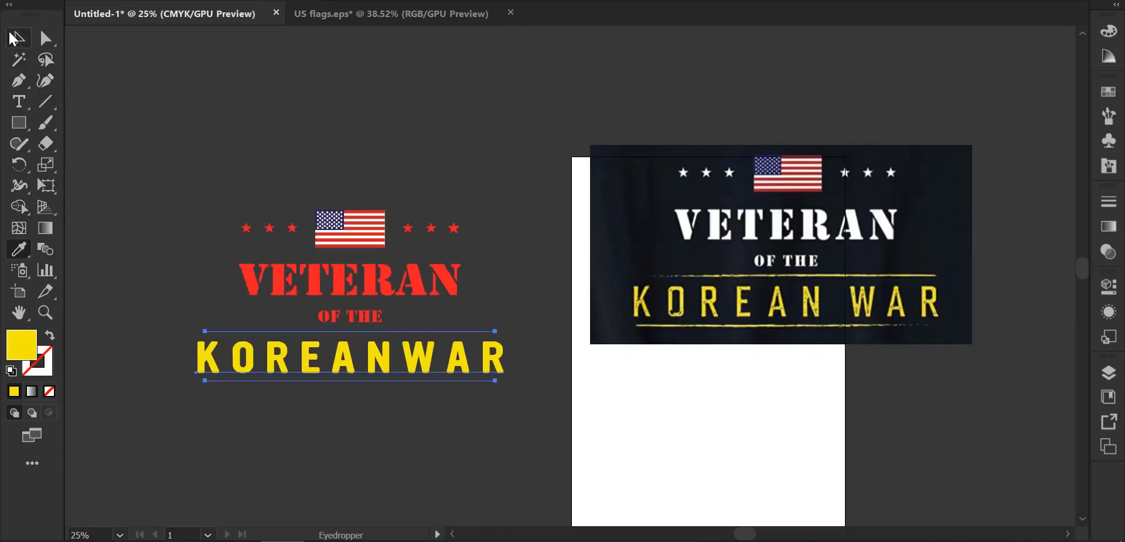
key(ctrl+z)
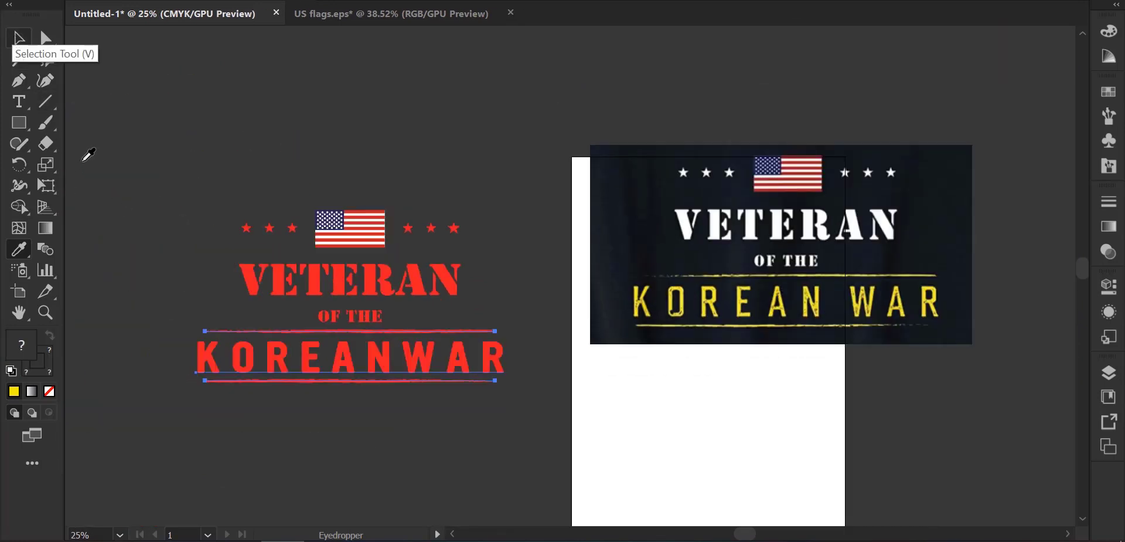
key(v)
click(143, 229)
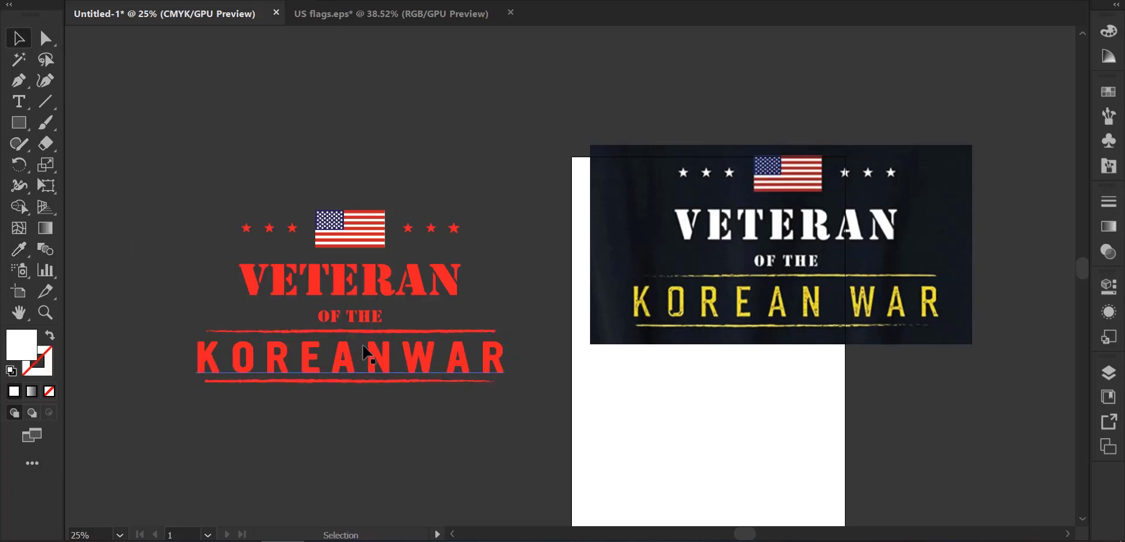
Expand the appearance of both red brush lines into filled shapes
click(371, 331)
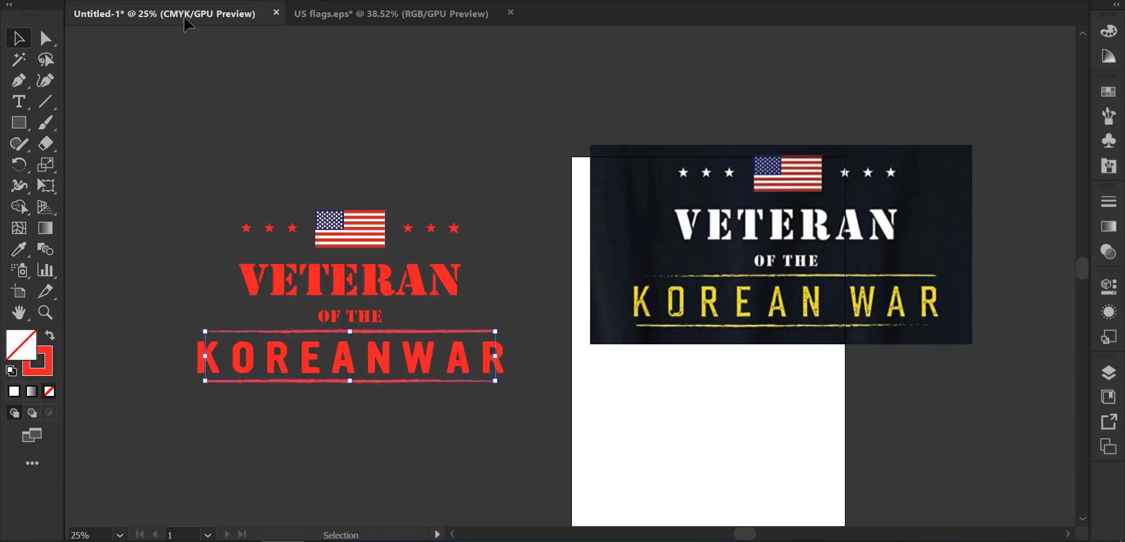
click(205, 0)
click(250, 146)
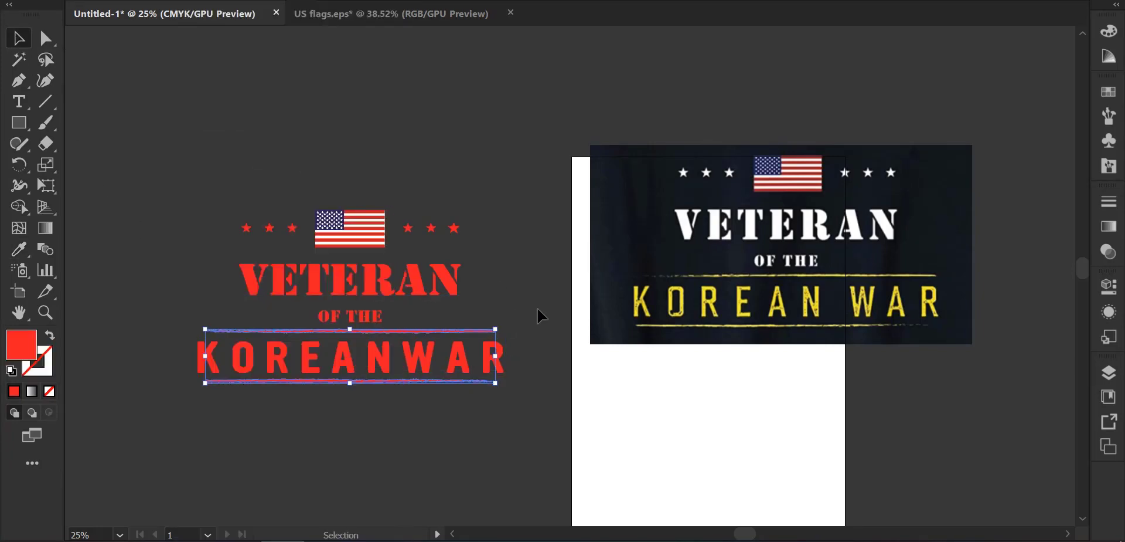
Recolor KOREANWAR and the two expanded lines with the yellow sampled from the reference lettering
click(21, 251)
scroll(680, 322, up, 2)
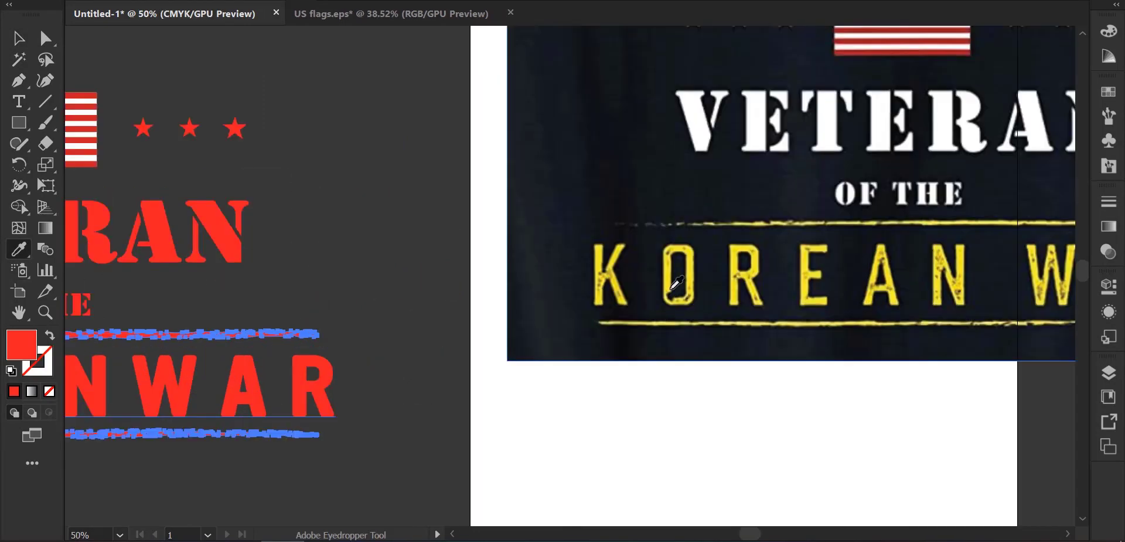
click(692, 252)
scroll(631, 261, down, 2)
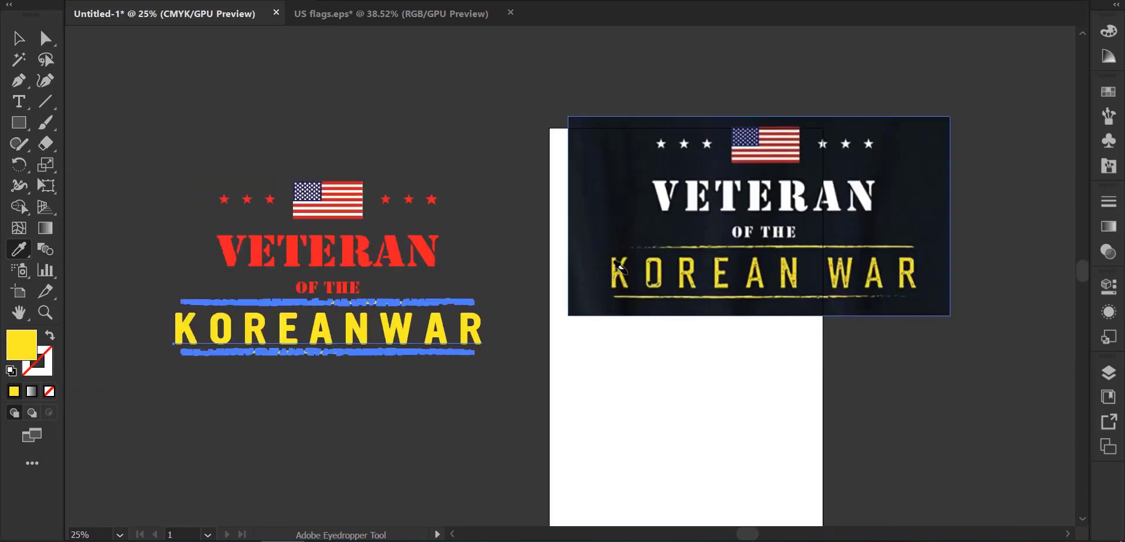
click(19, 38)
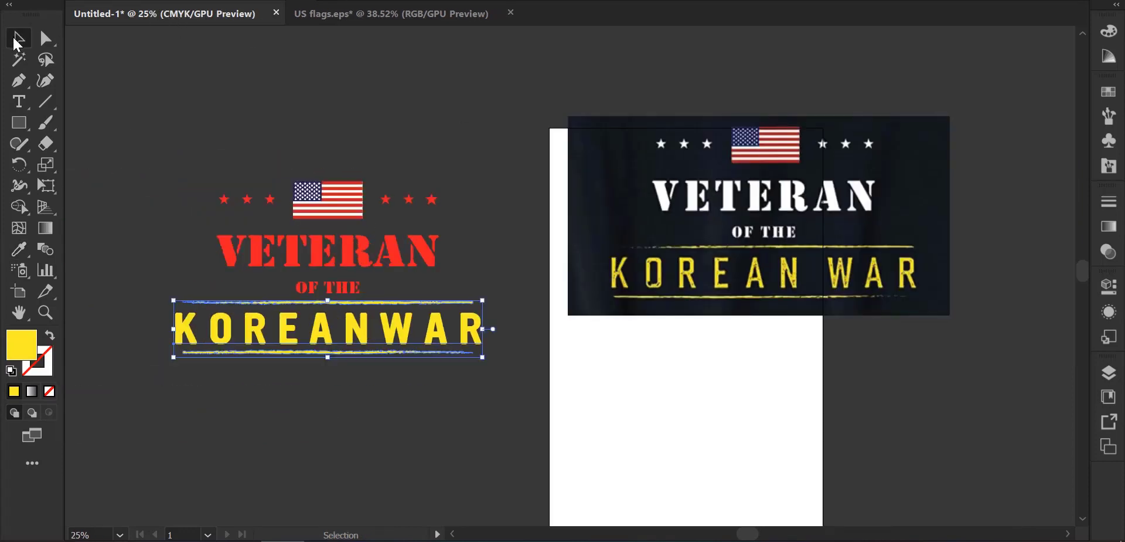
click(346, 137)
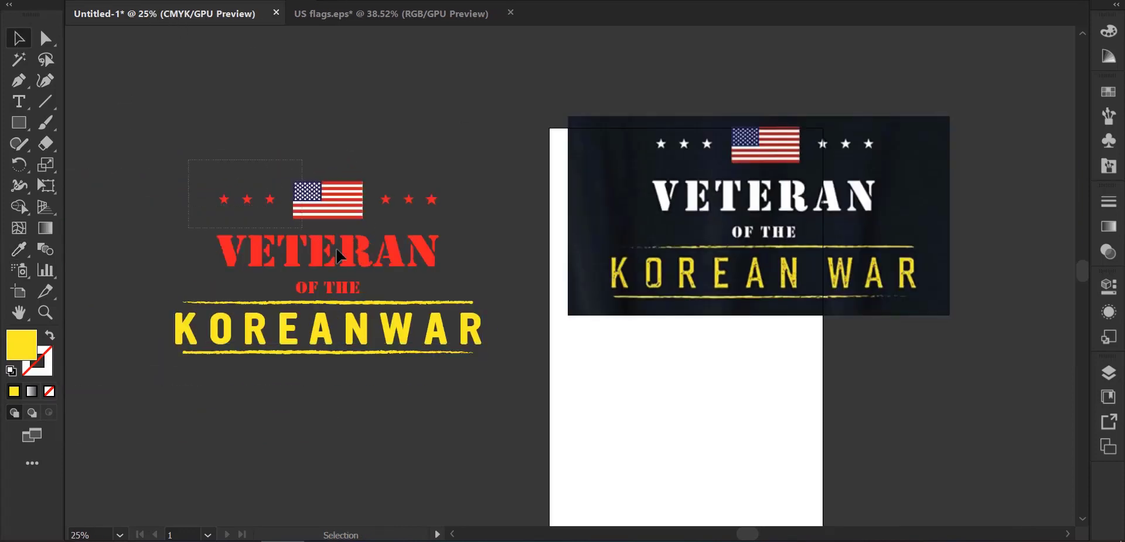
Select the stars, VETERAN and OF THE together and give them a white fill
drag(376, 271, 376, 271)
click(427, 187)
click(431, 199)
shift+click(415, 251)
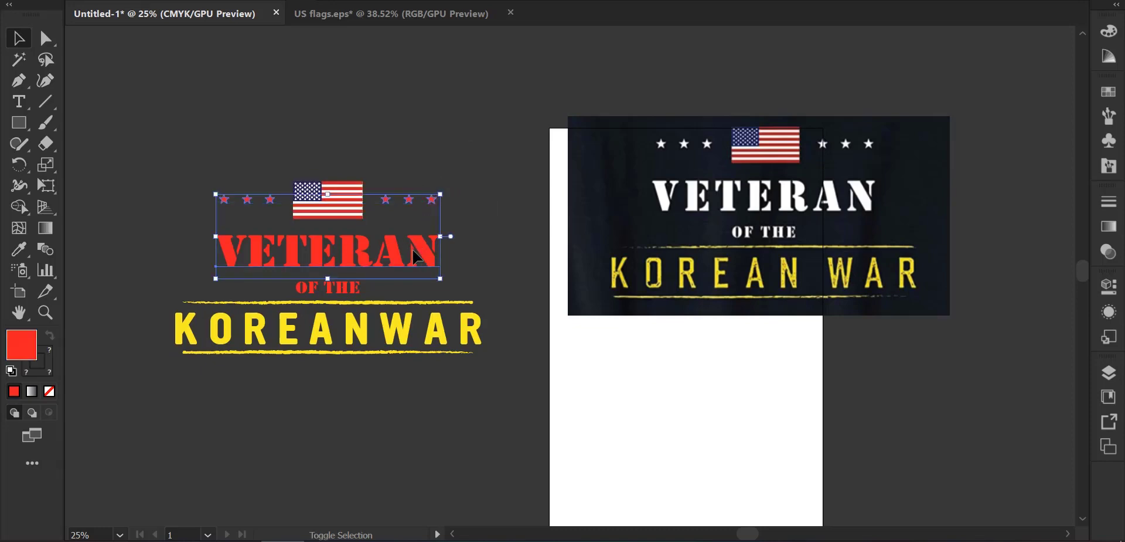
shift+click(361, 292)
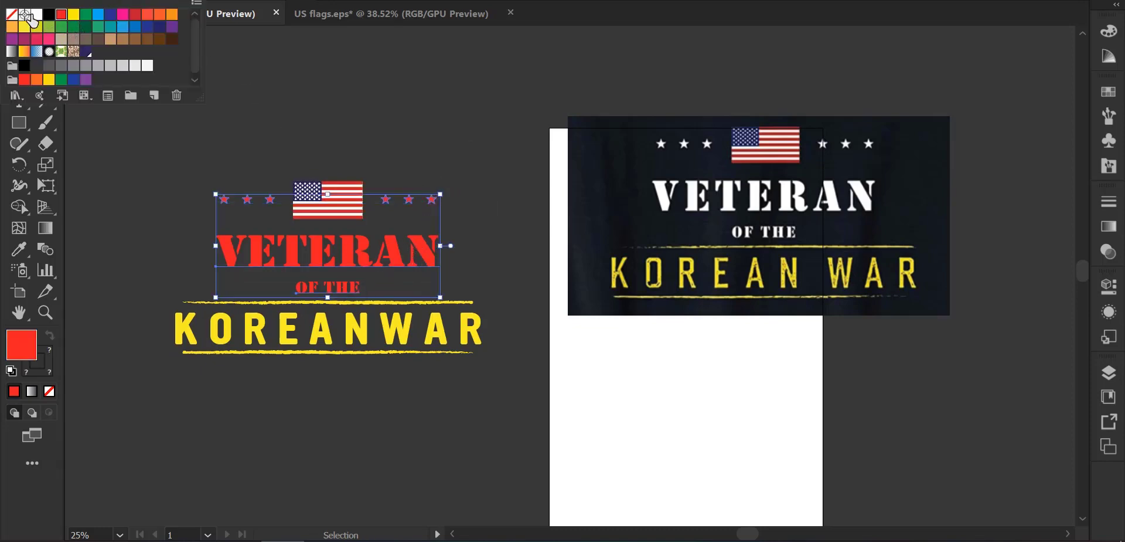
click(38, 19)
click(427, 116)
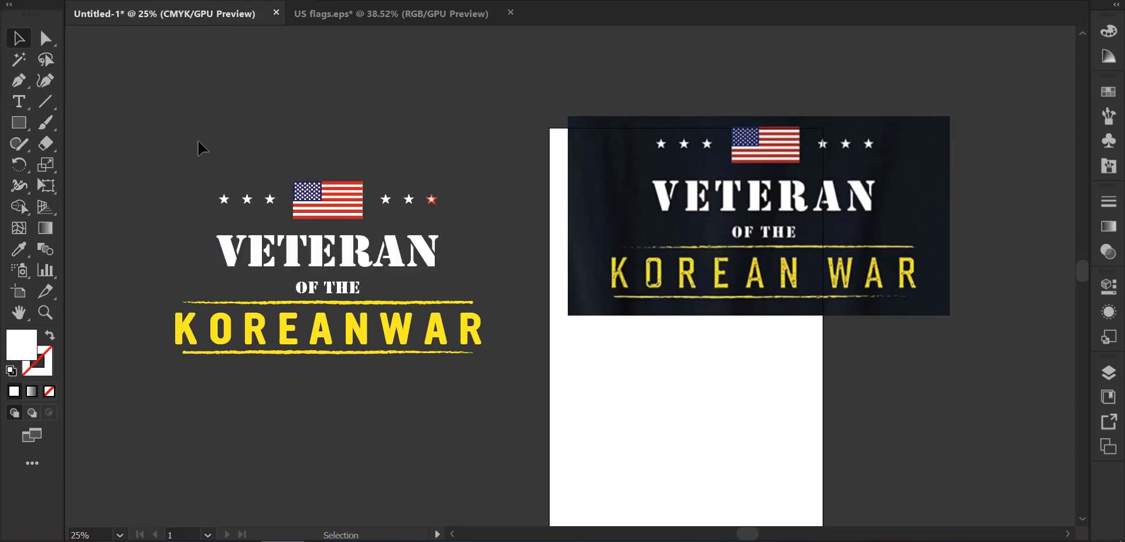
Group the whole traced design, including the flag, stars, text and lines
key(ctrl+a)
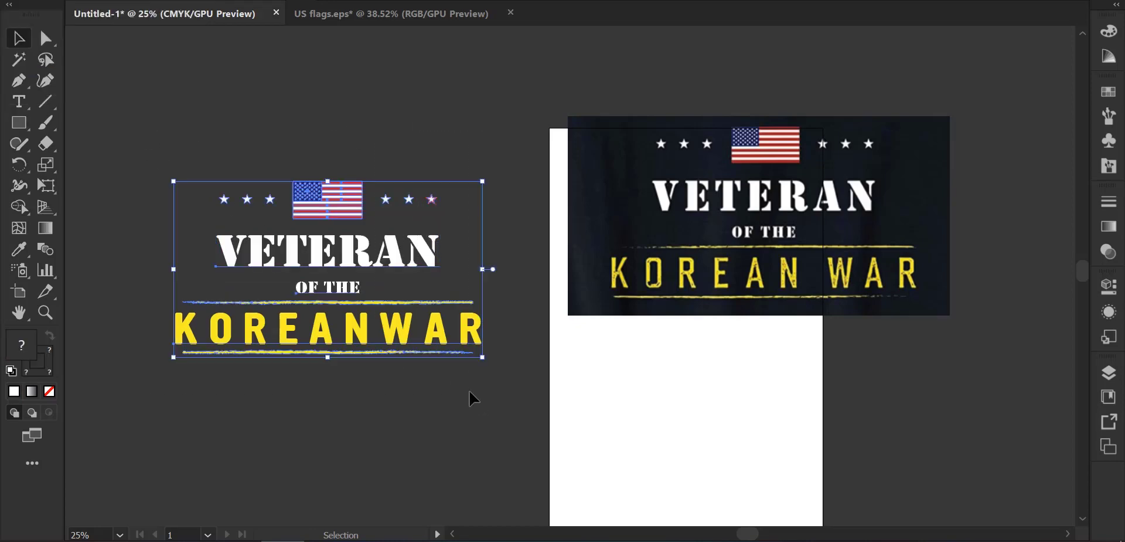
right_click(394, 256)
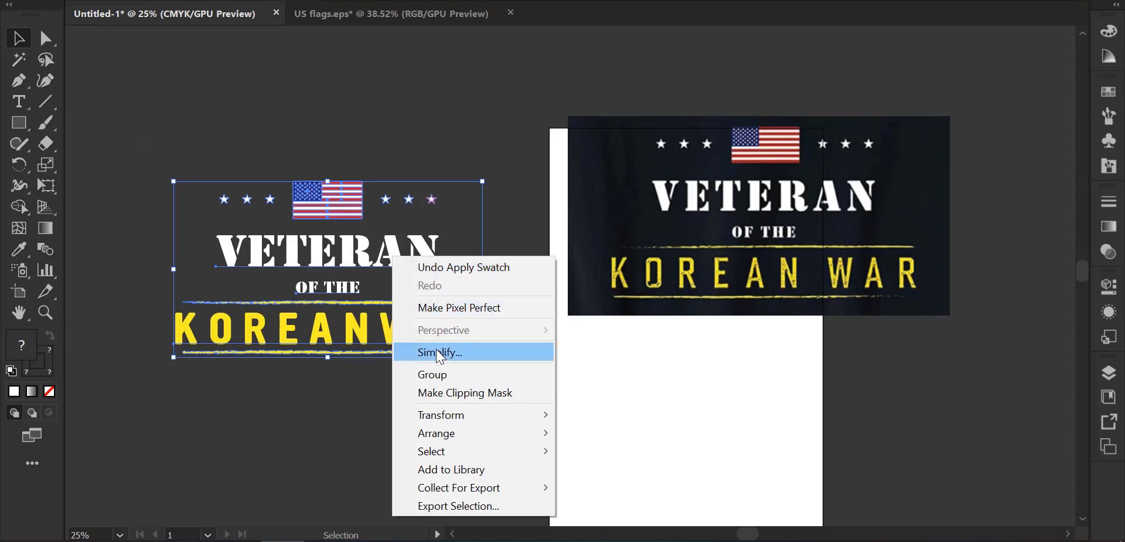
click(434, 374)
click(399, 135)
Delete the reference image that overlaps the artboard
click(768, 239)
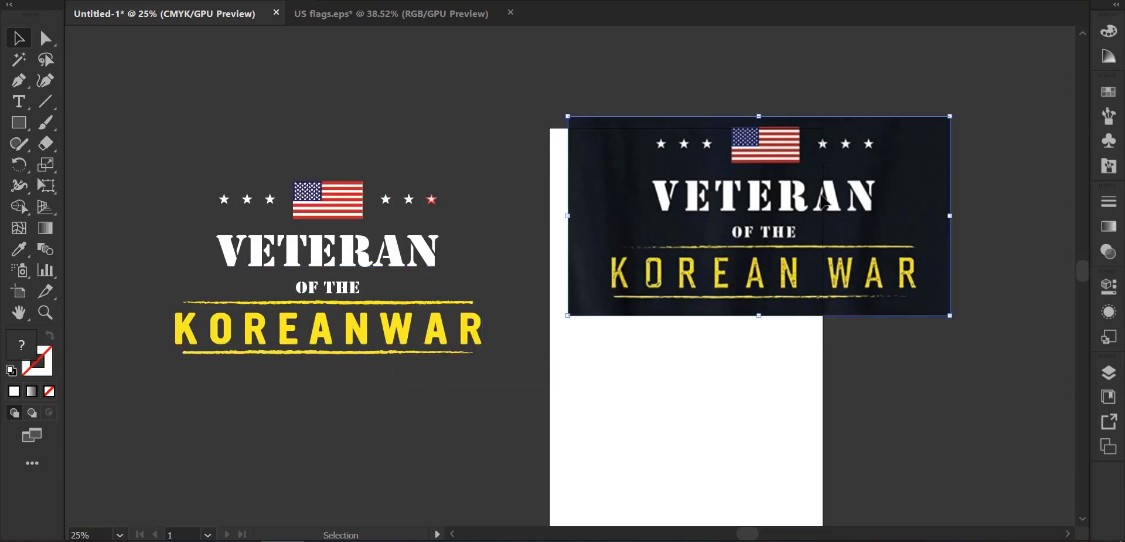
key(Delete)
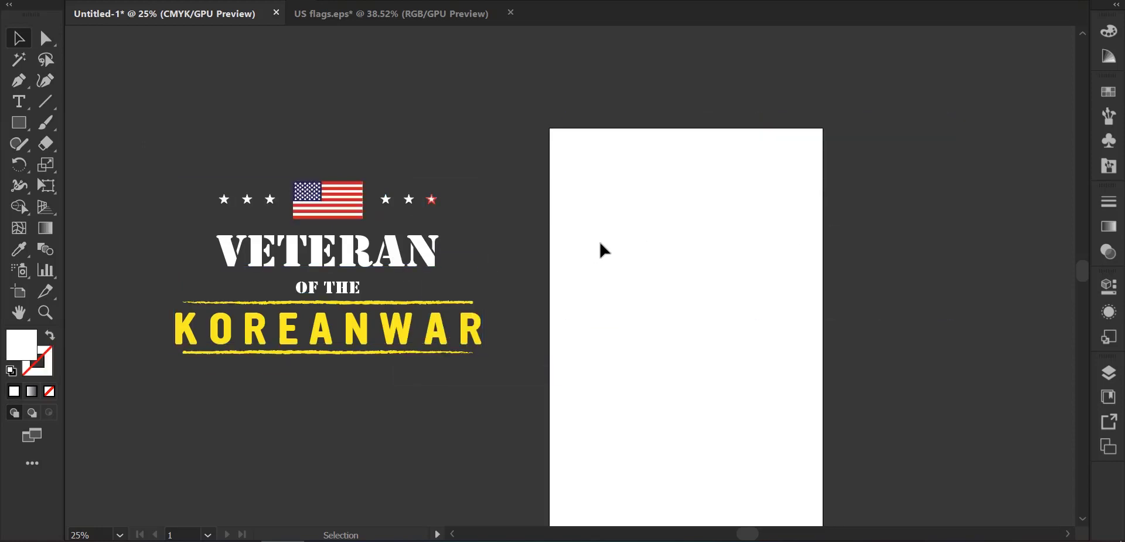
scroll(603, 242, down, 1)
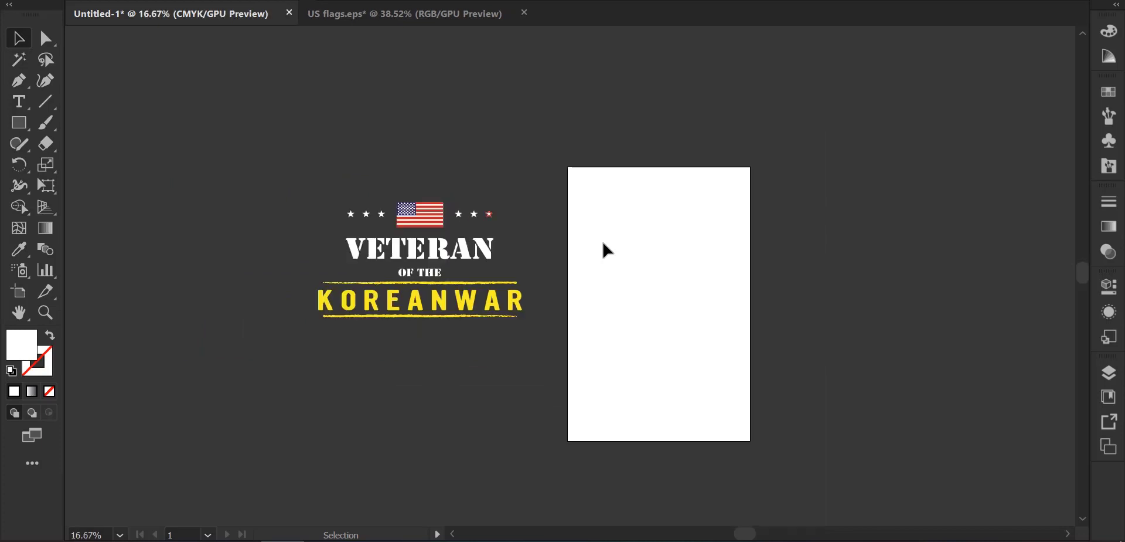
Draw a black-filled rectangle without a stroke that covers the whole artboard
drag(289, 173, 560, 379)
click(200, 96)
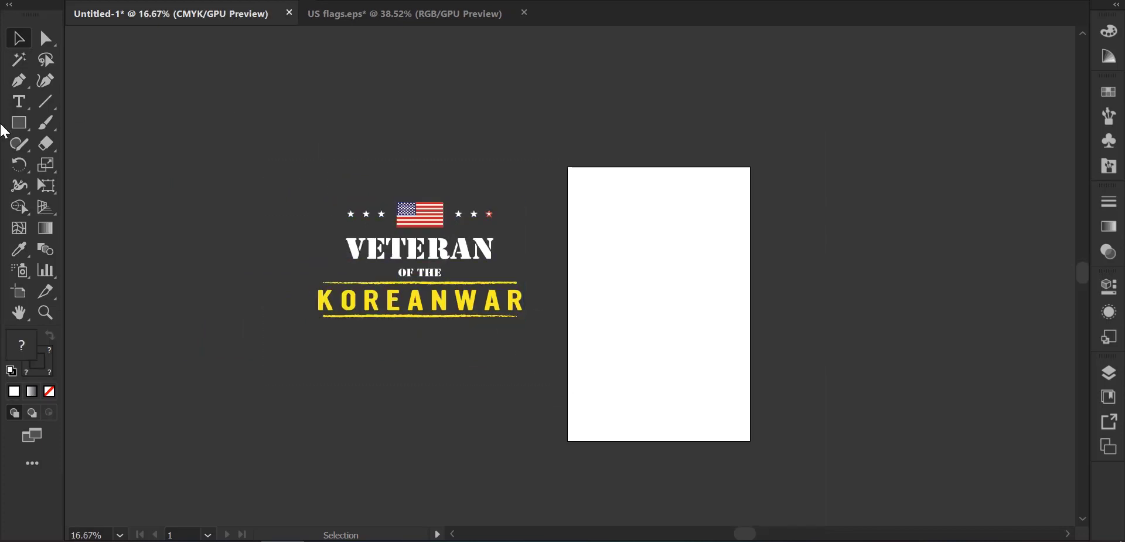
click(17, 123)
click(83, 0)
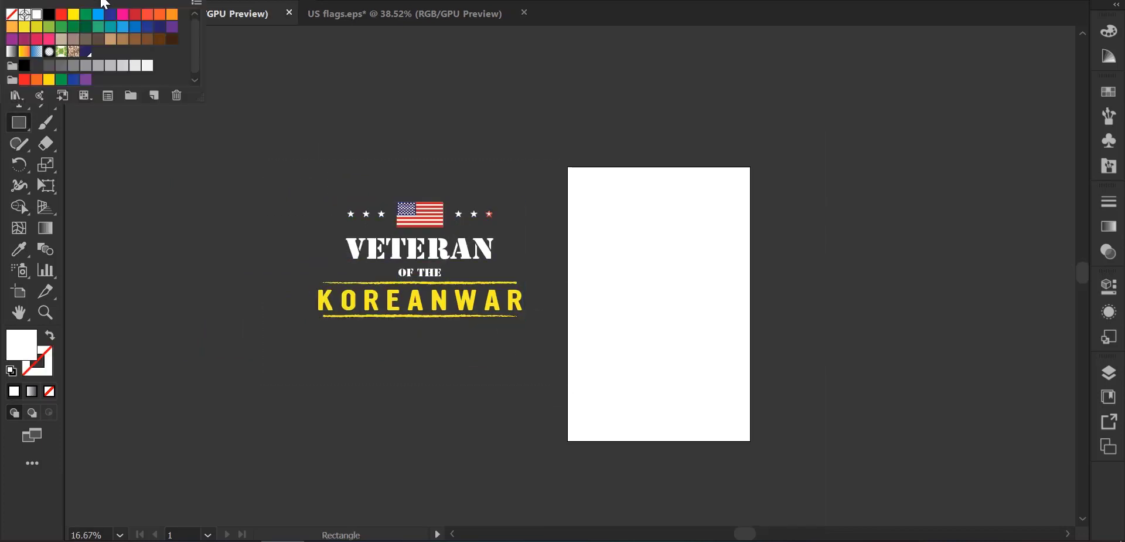
click(48, 17)
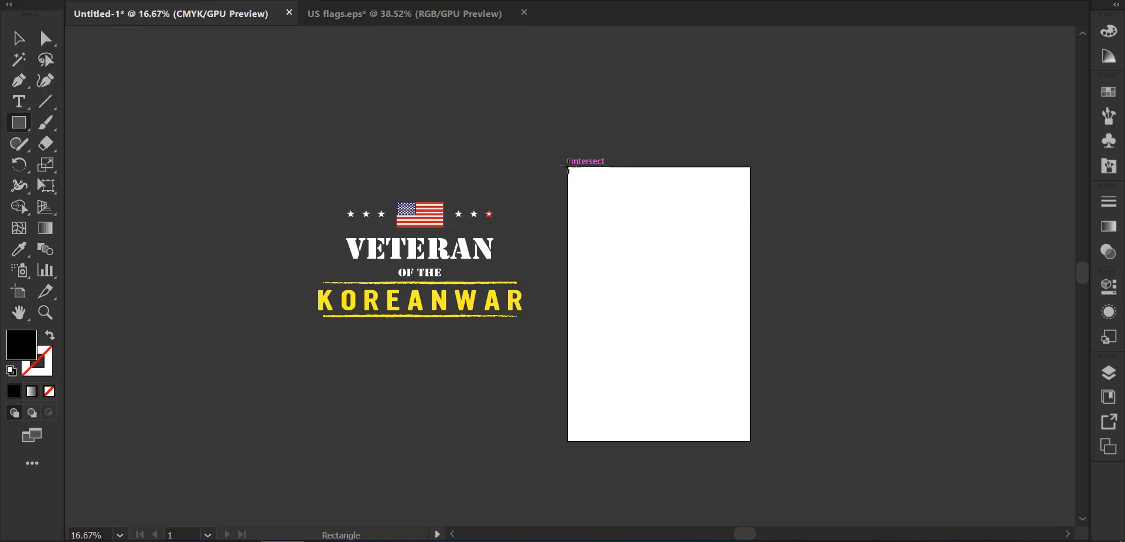
drag(568, 167, 751, 441)
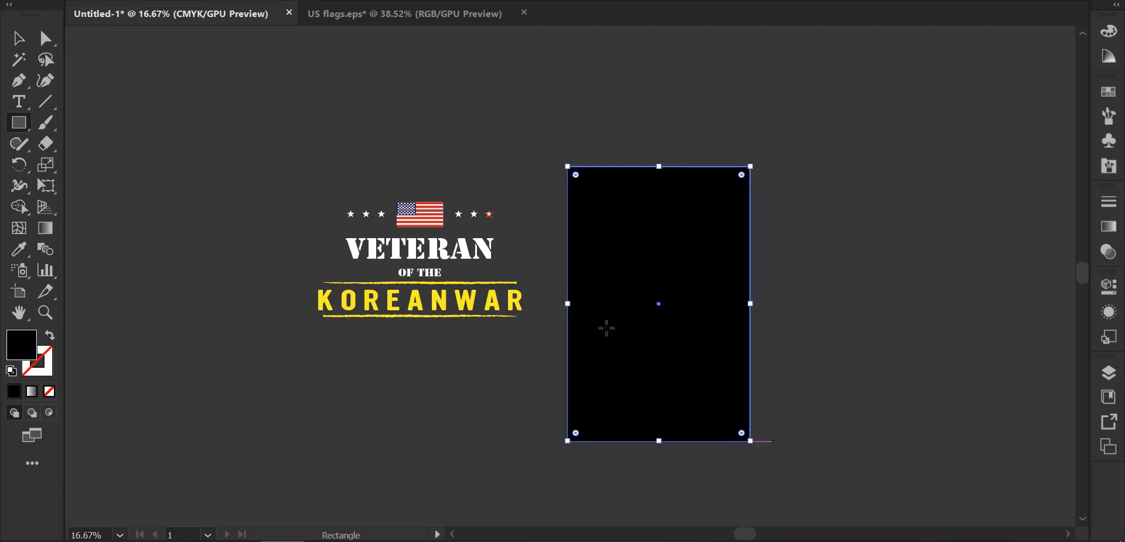
click(18, 38)
click(833, 161)
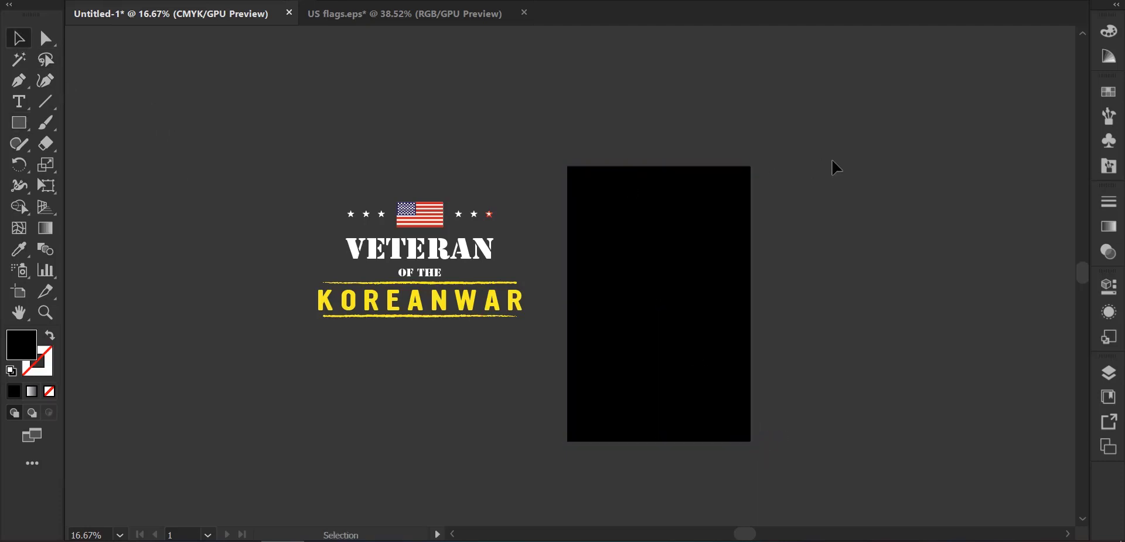
Move the grouped design onto the black rectangle and scale it down to fit within the artboard's width
click(417, 228)
drag(417, 228, 648, 263)
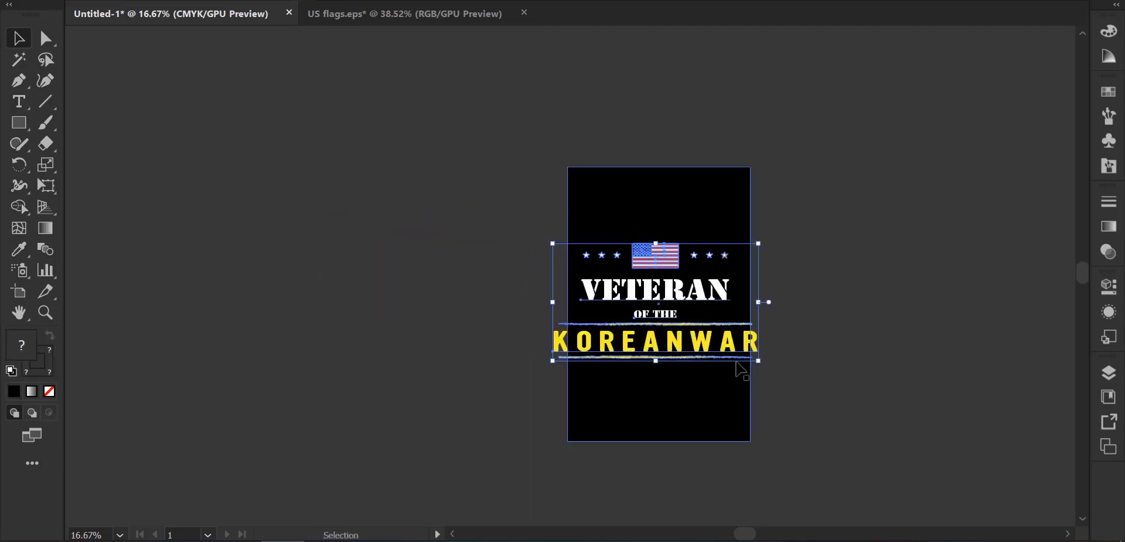
drag(758, 360, 742, 351)
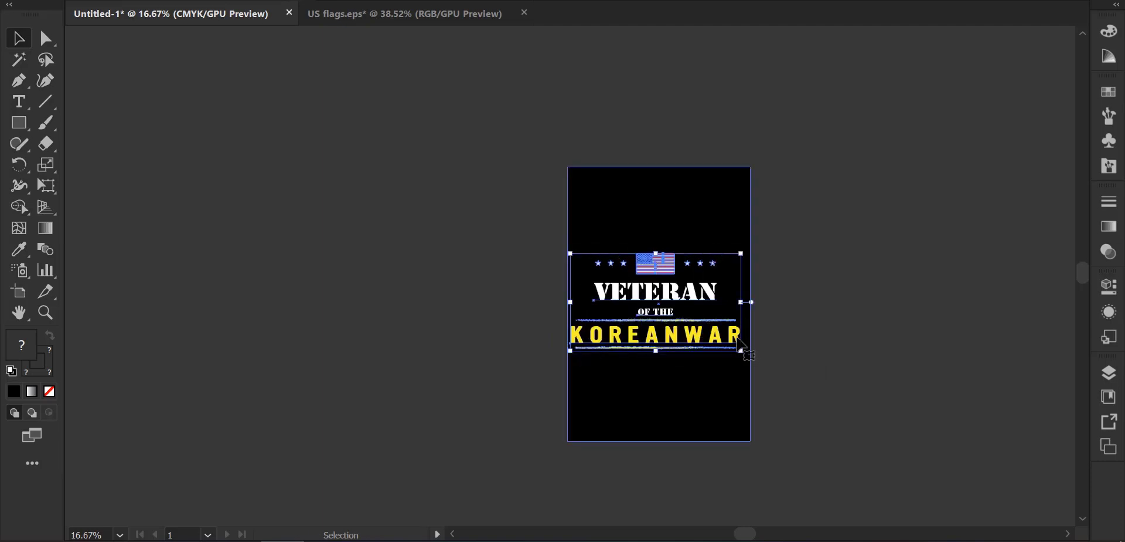
Center the design on the artboard by nudging it, fitting the artboard in the window, and cutting and pasting it
drag(475, 146, 778, 340)
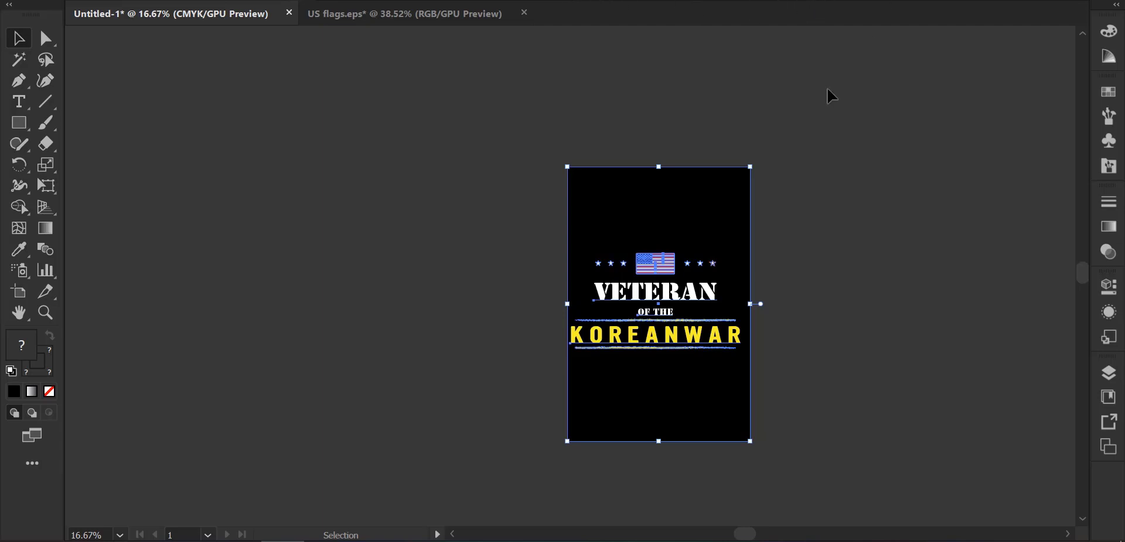
click(661, 268)
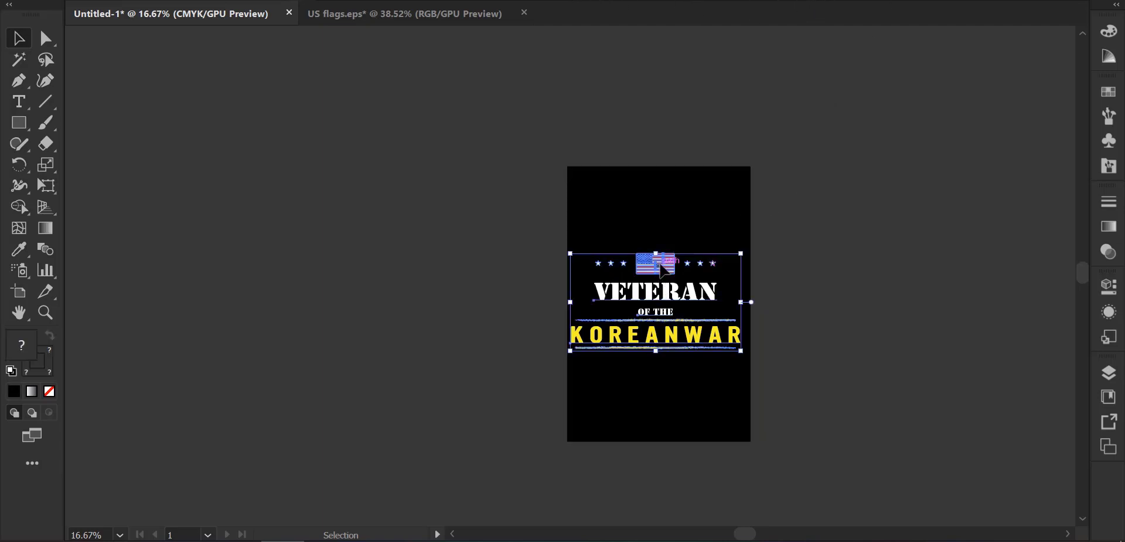
drag(660, 264, 662, 262)
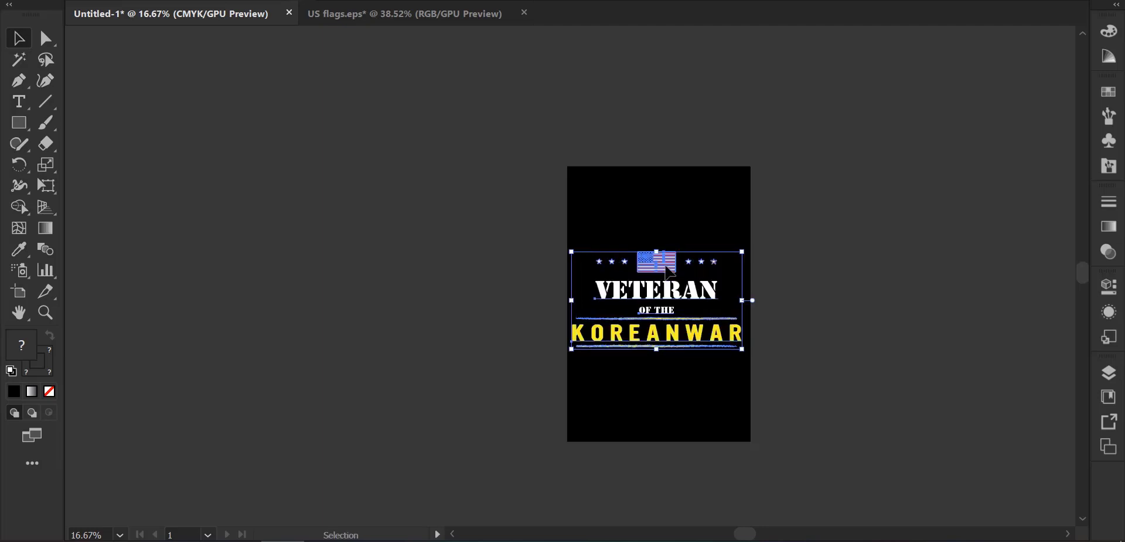
key(ctrl+0)
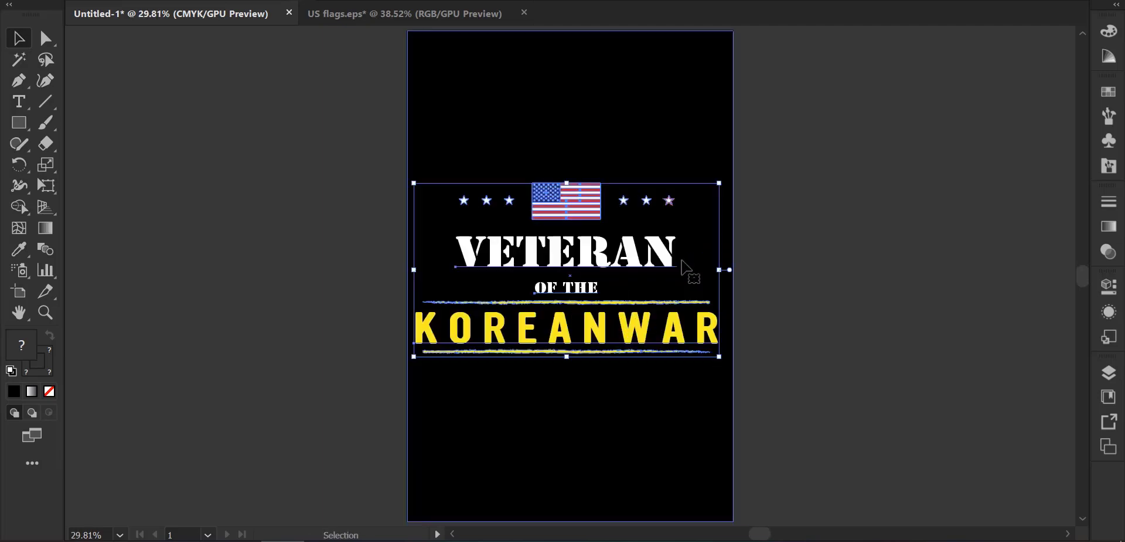
key(ctrl+x)
key(ctrl+v)
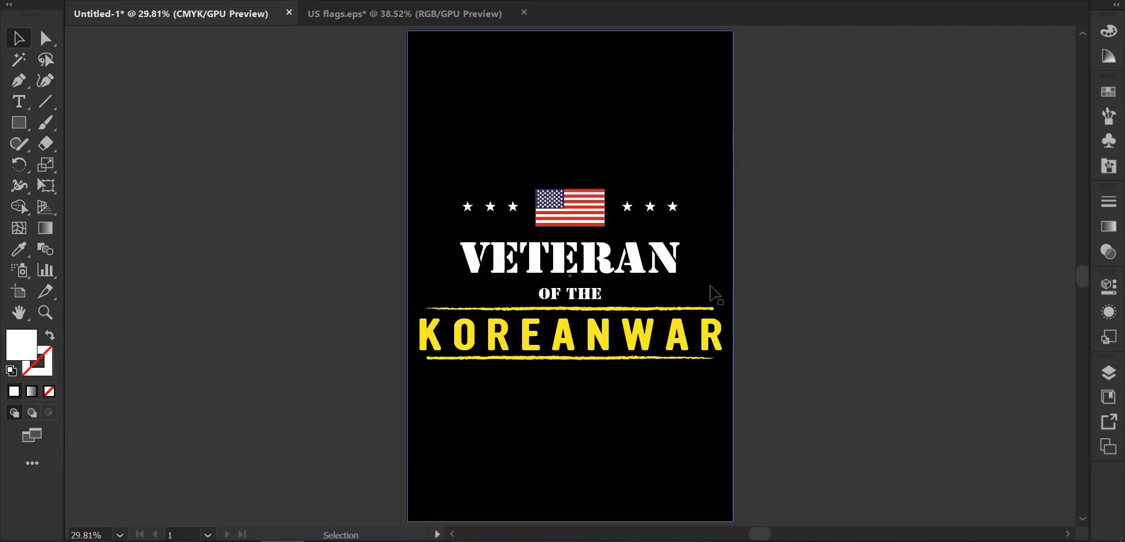